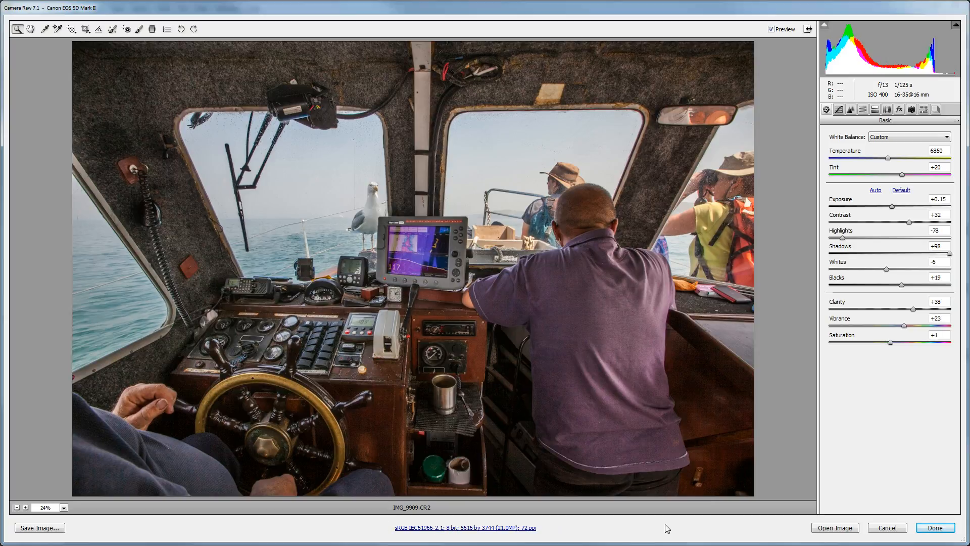
Open the raw photo for editing and set a custom crop size of 1920 px by 1080 px.
click(829, 530)
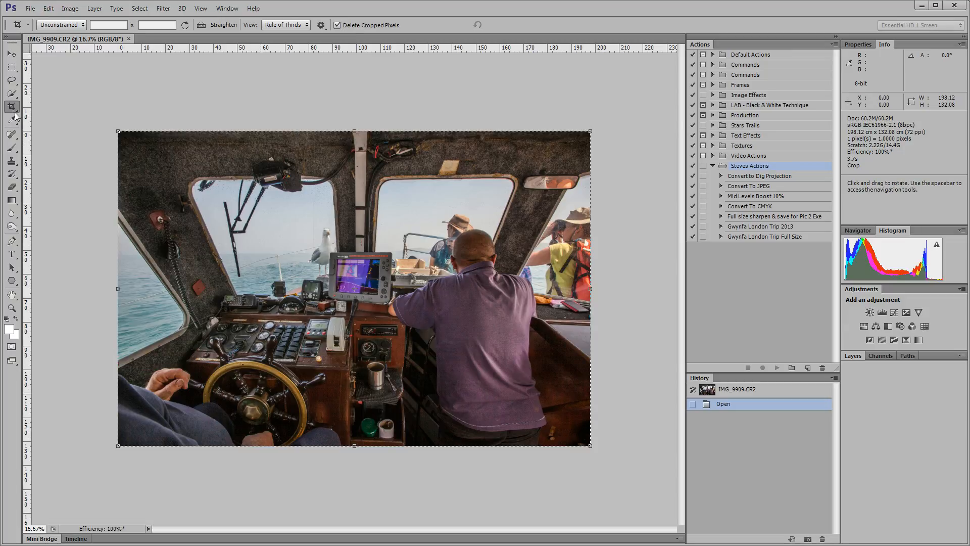
click(107, 25)
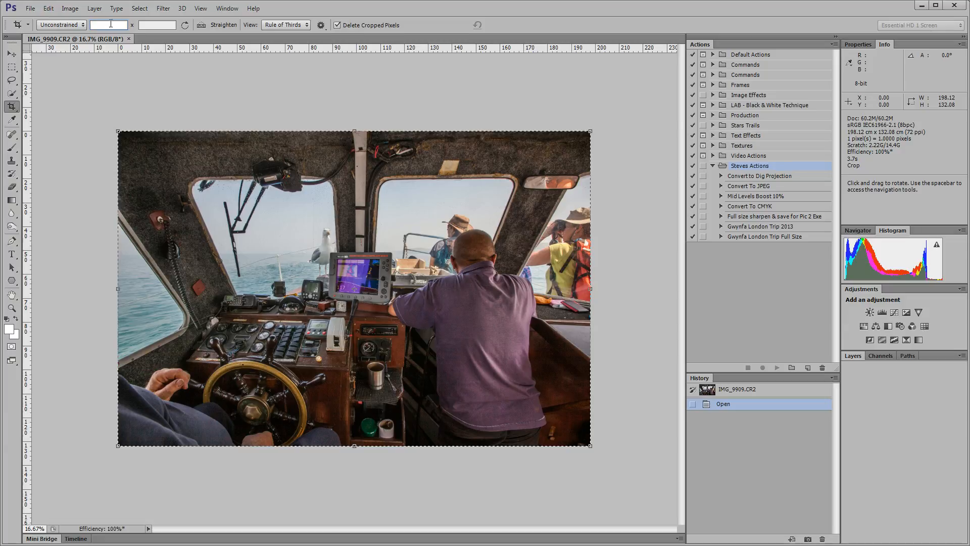
text(1920px)
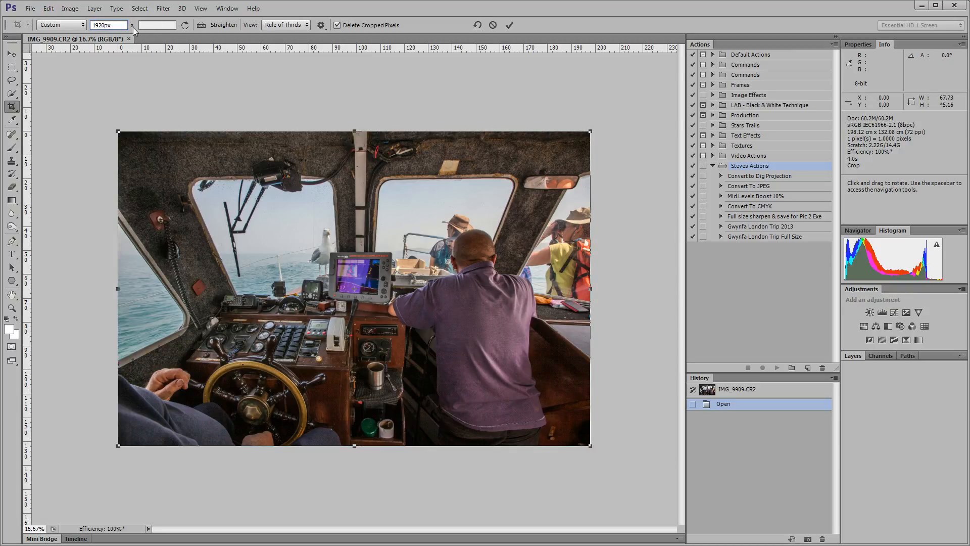
click(156, 24)
text(1080)
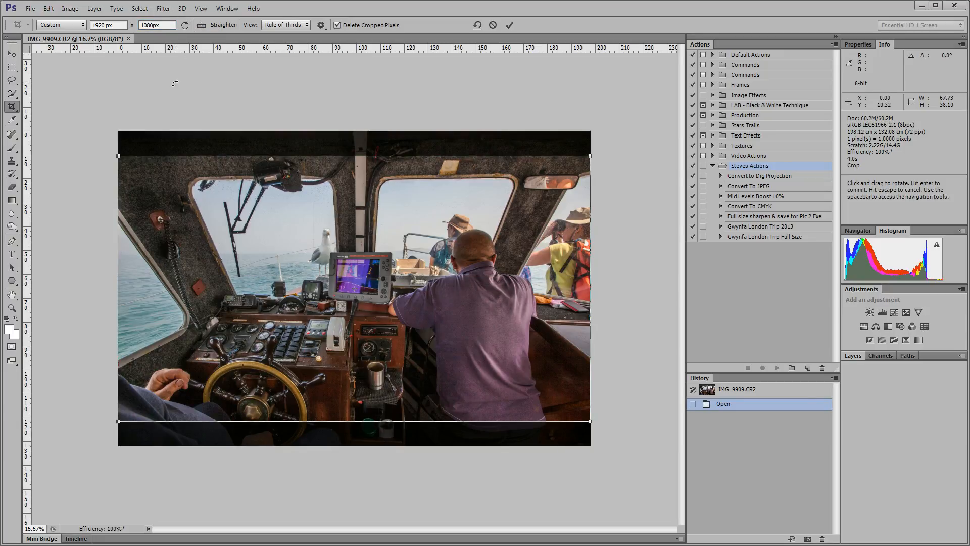
Crop the boat cabin photo with the frame spanning nearly its full width, trimming strips from the upper and lower edges.
drag(119, 158, 289, 254)
drag(367, 290, 278, 226)
drag(445, 259, 496, 235)
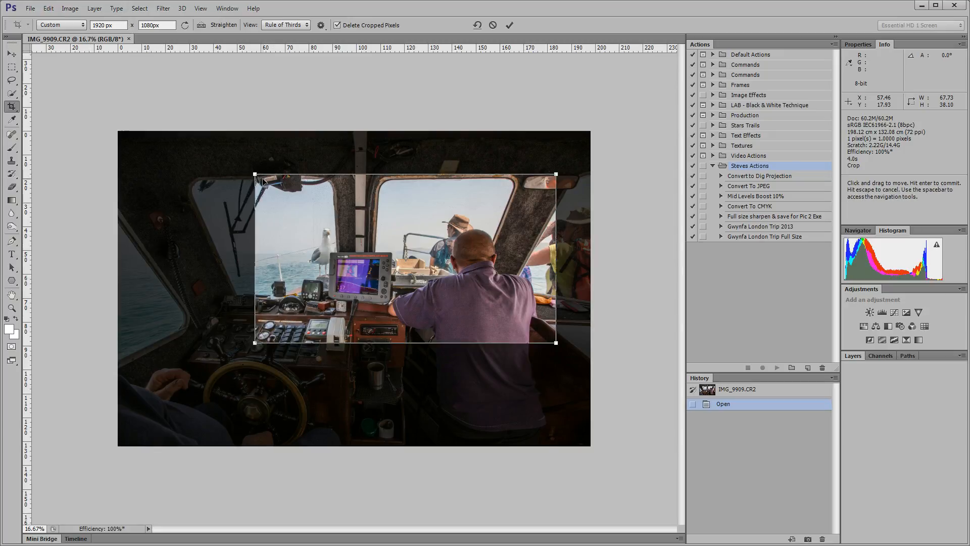
drag(277, 189, 142, 175)
drag(420, 326, 586, 426)
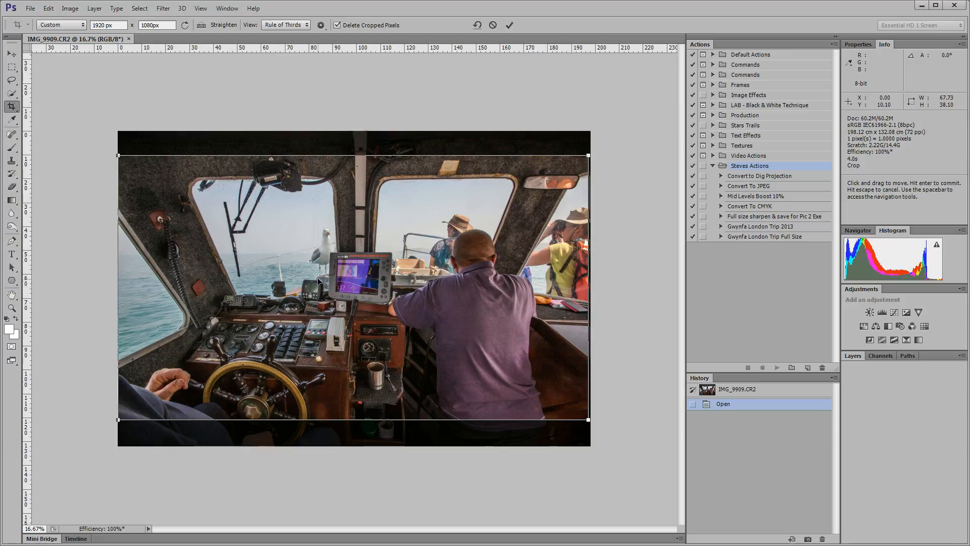
drag(317, 279, 317, 278)
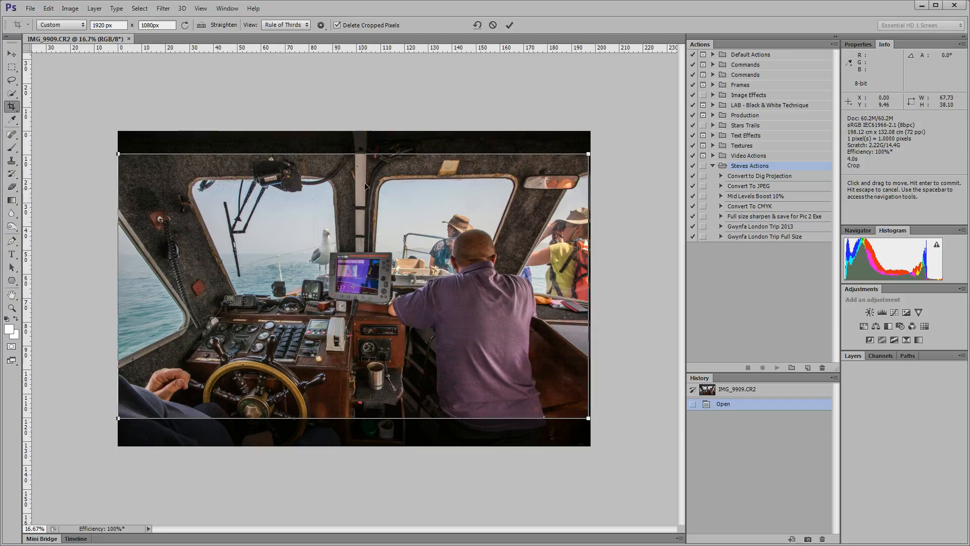
click(510, 26)
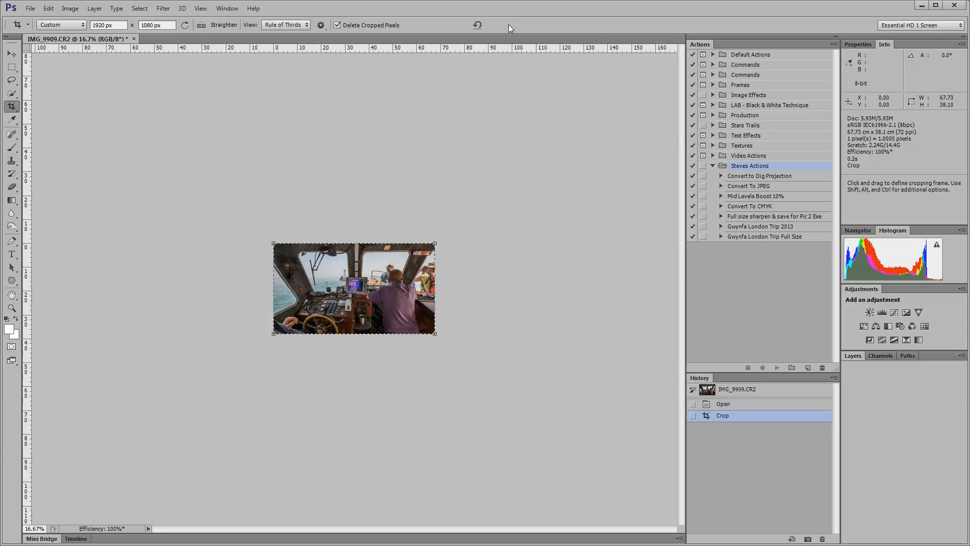
key(ctrl+0)
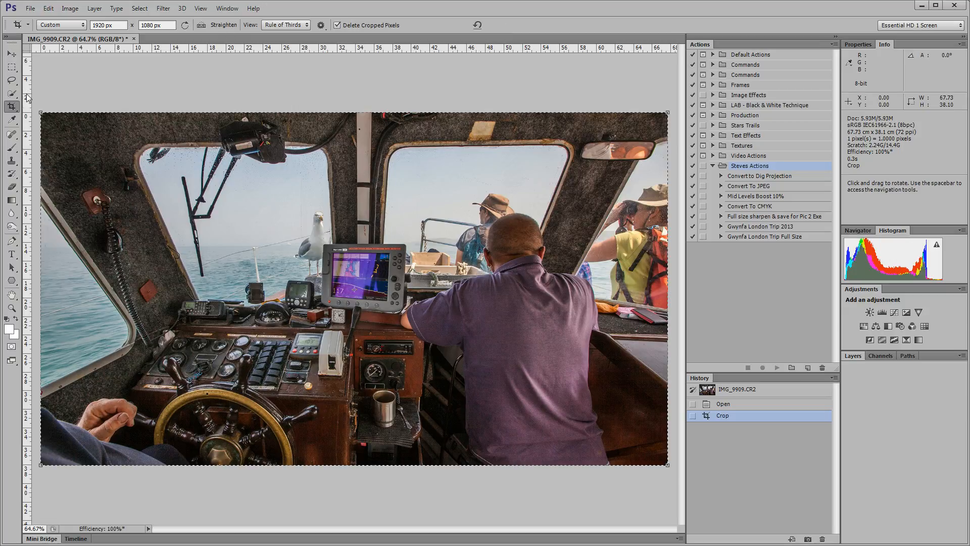
Check the cropped photo's pixel dimensions in the Image Size dialog.
click(12, 53)
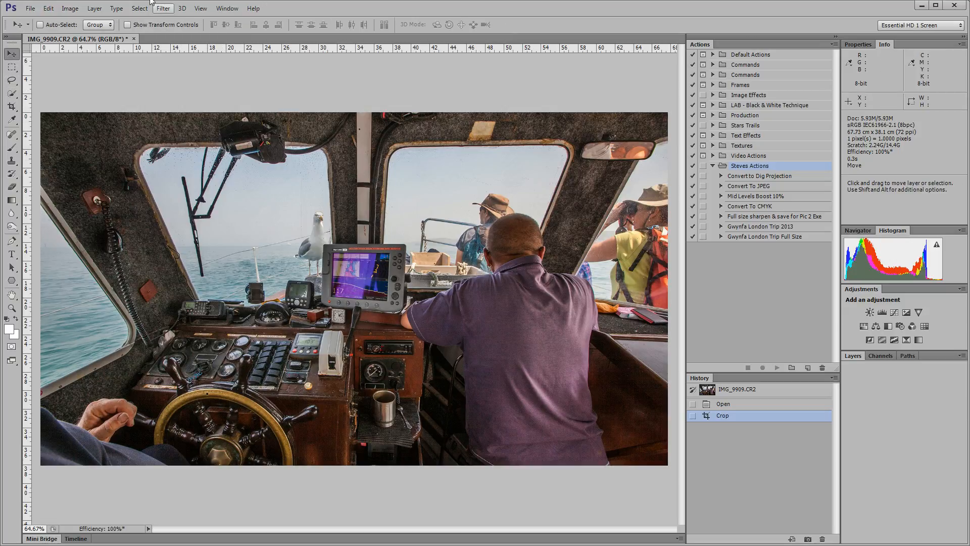
click(71, 9)
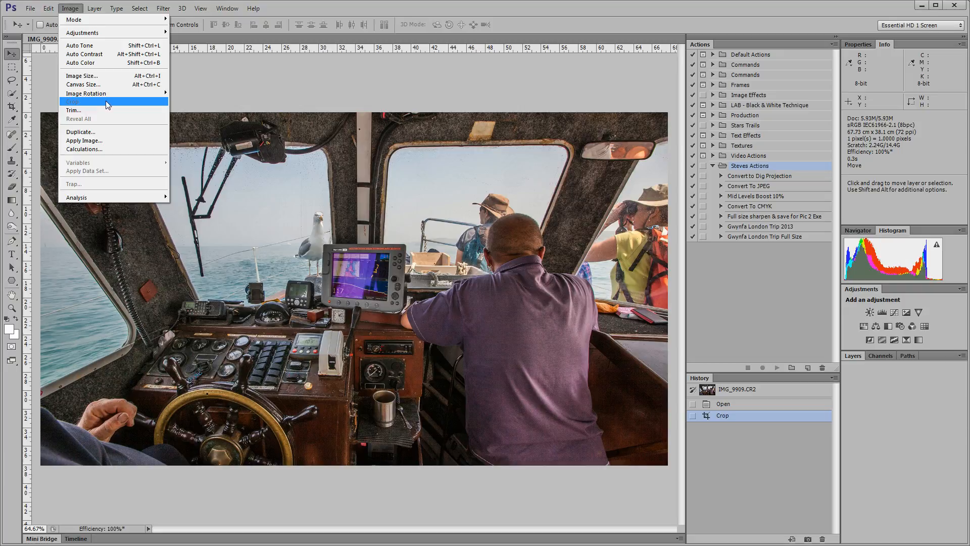
click(96, 76)
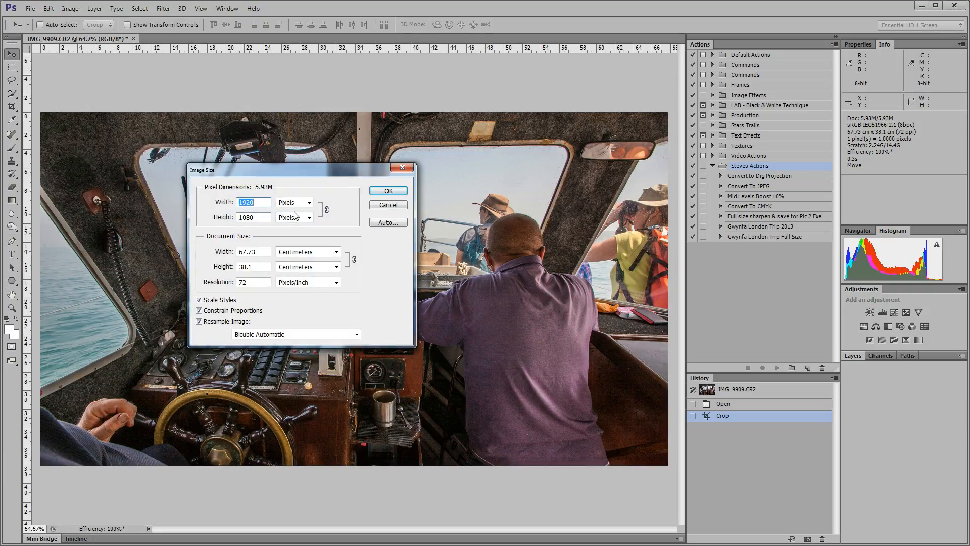
click(388, 191)
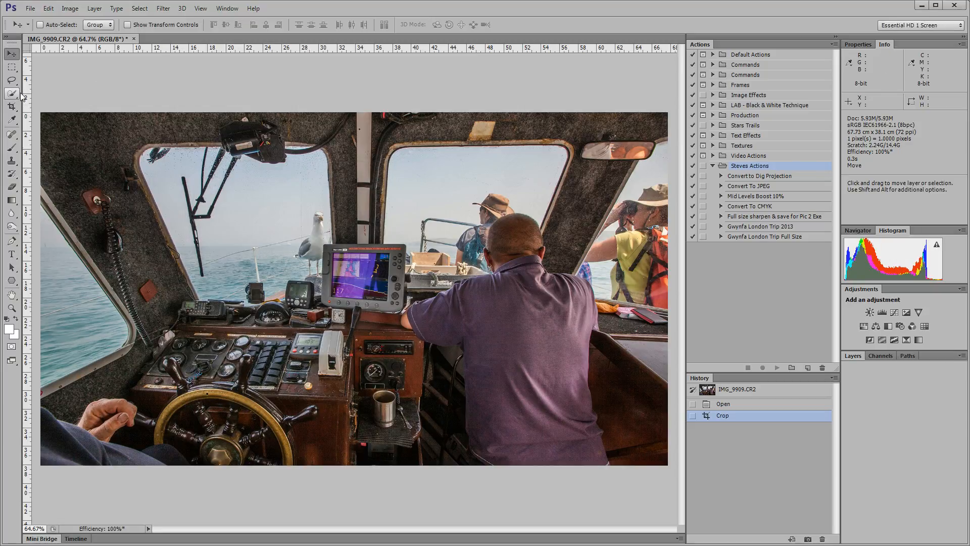
Save the 1920 x 1080 px crop size as a new crop preset under the suggested name.
click(11, 107)
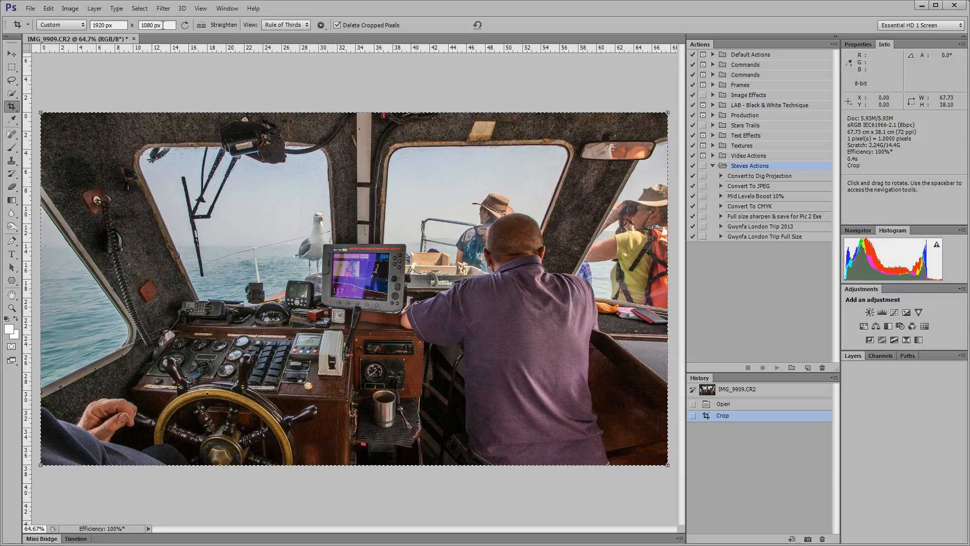
click(82, 25)
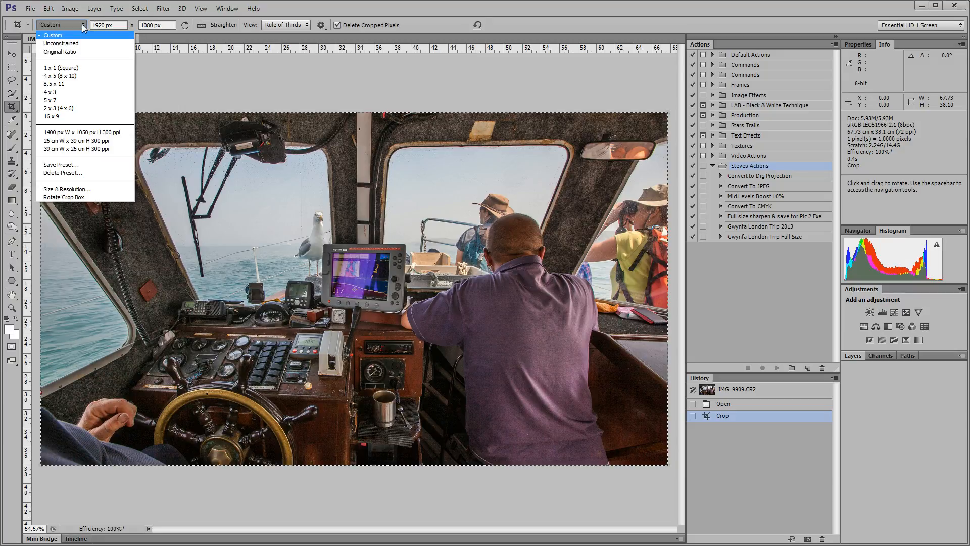
click(75, 165)
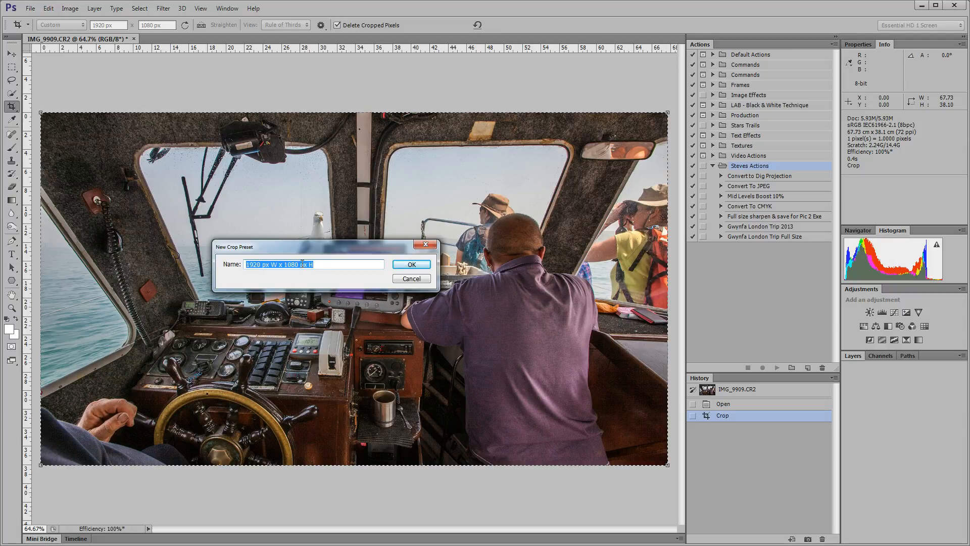
click(408, 267)
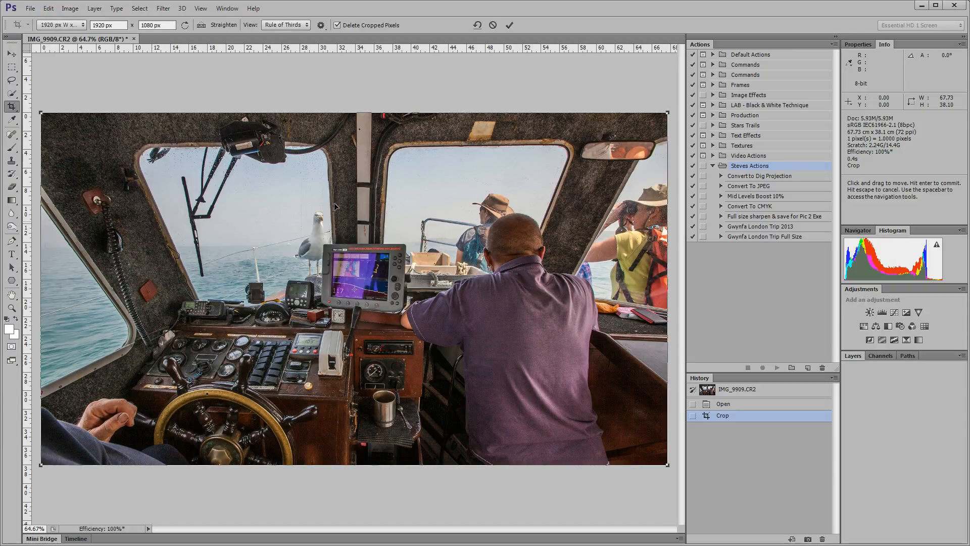
Try the 4 x 5 (8 x 10) crop preset, return to the saved 1920 x 1080 px preset, and leave the Crop tool without cropping.
click(79, 26)
click(60, 69)
click(83, 26)
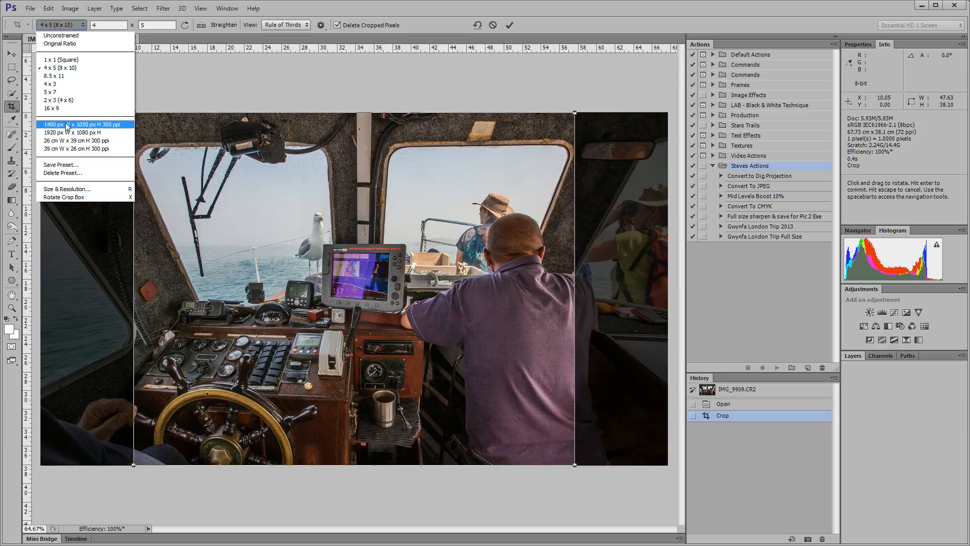
click(92, 134)
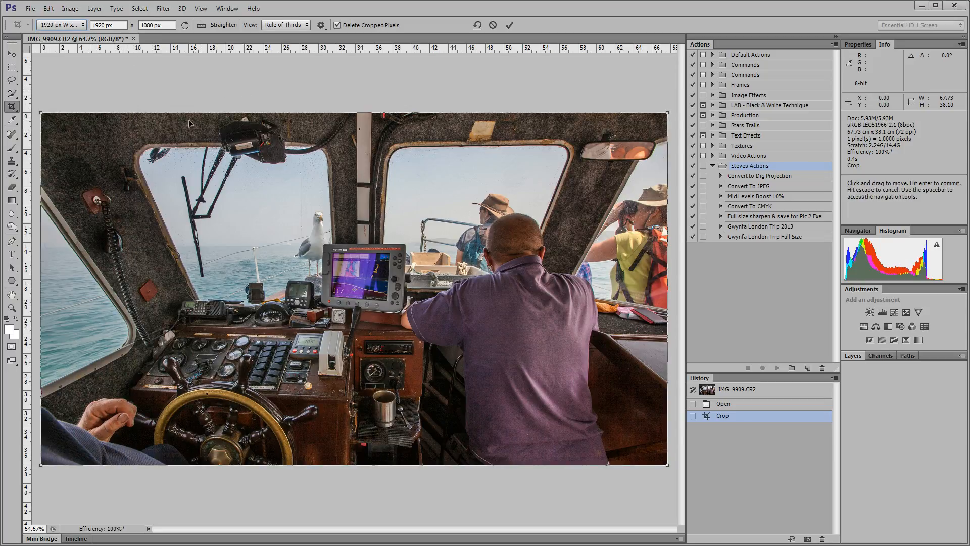
click(11, 53)
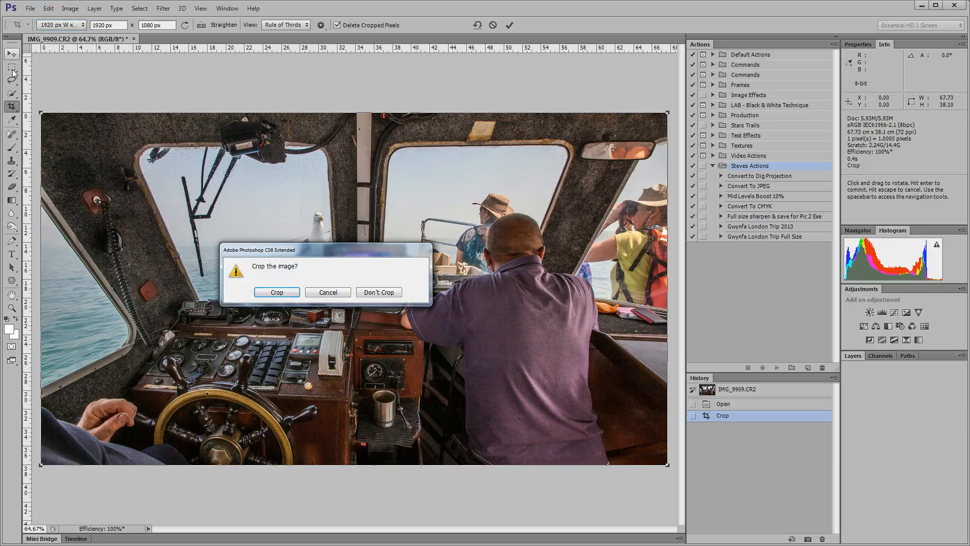
click(380, 293)
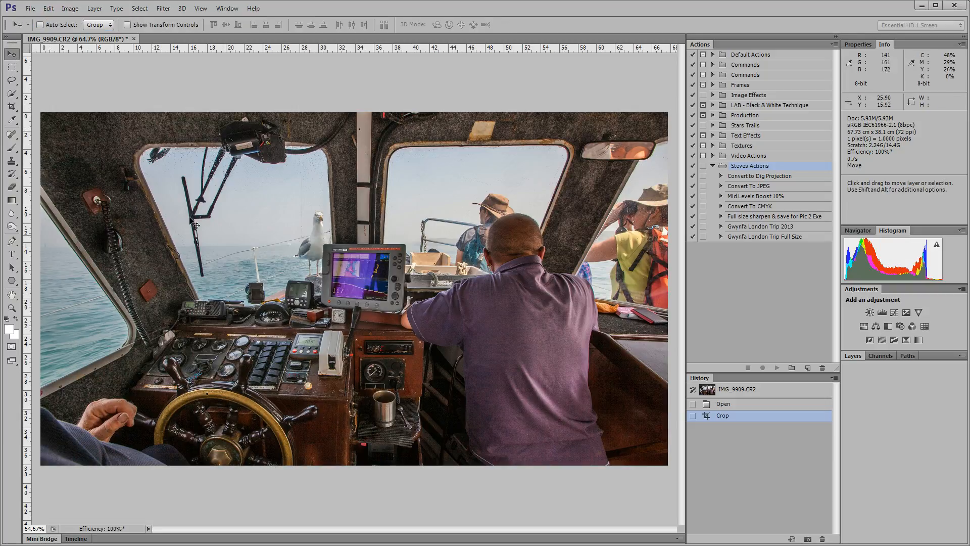
Create a new action set named PTE Projects.
click(12, 70)
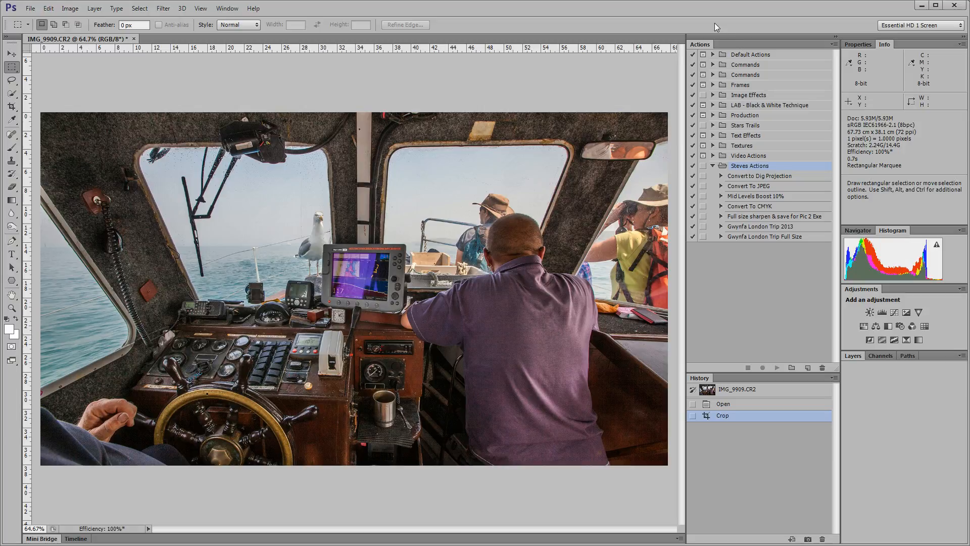
click(228, 9)
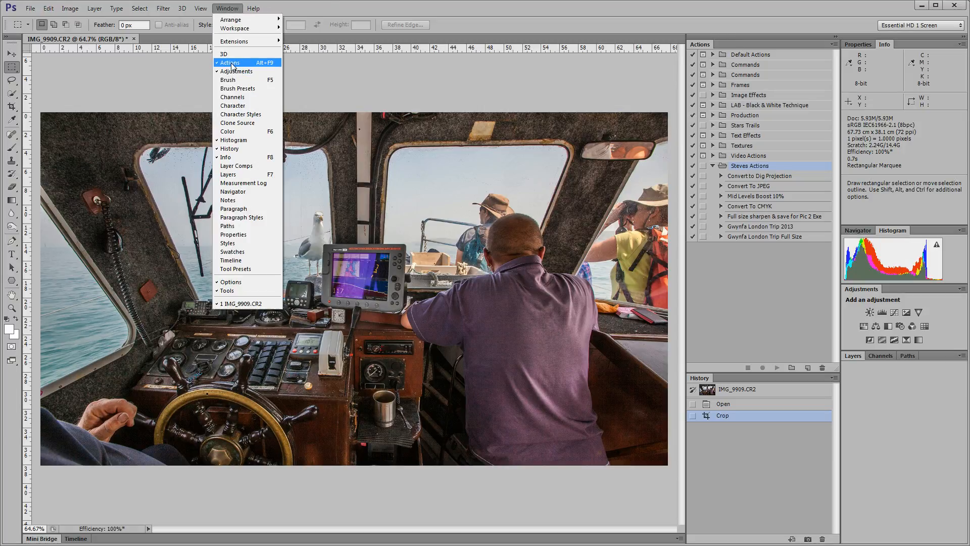
click(702, 49)
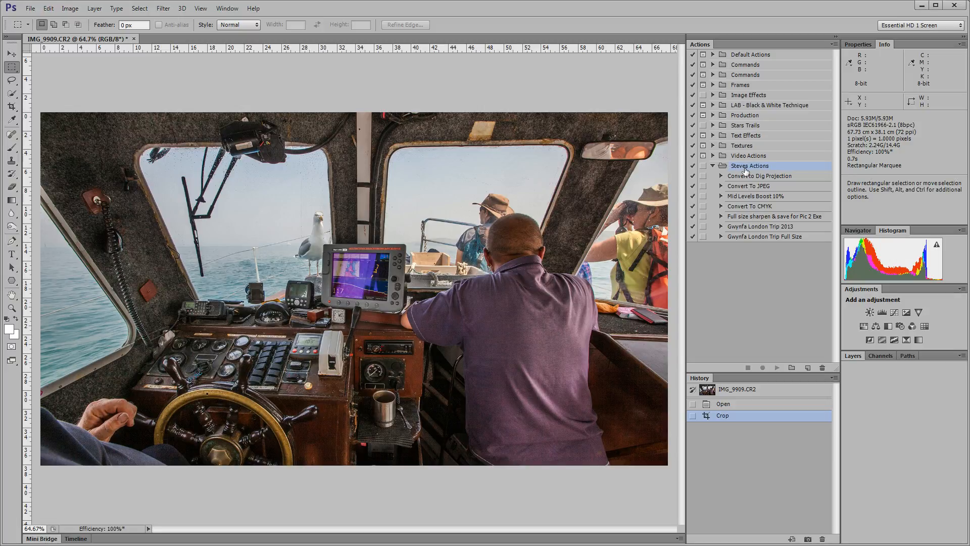
click(792, 368)
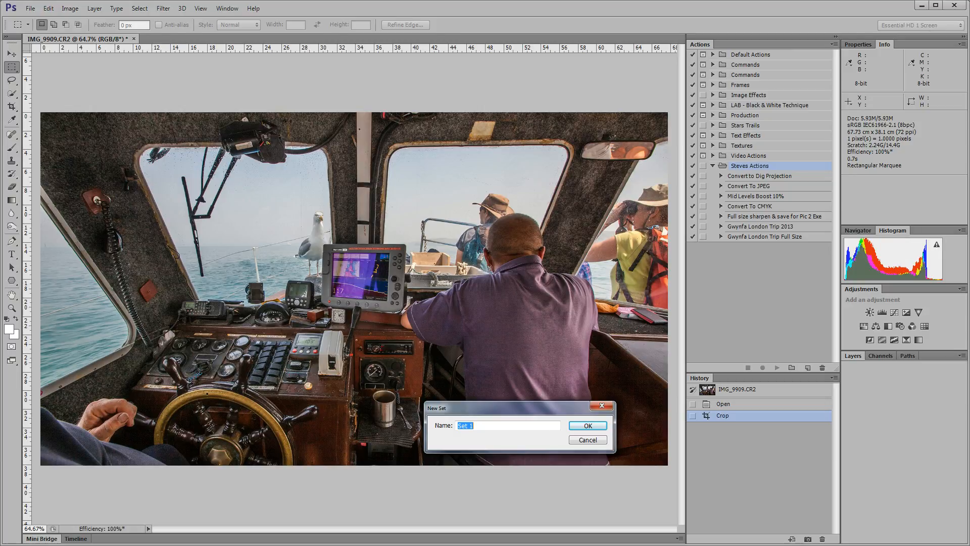
text(PTE Projects)
click(587, 426)
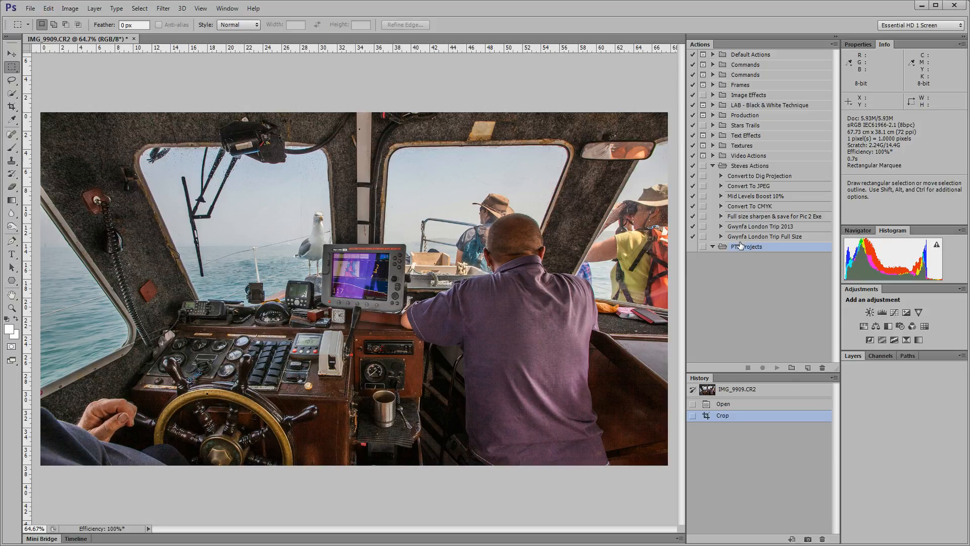
Create an action named 1920x1080px in the PTE Projects set and start recording it.
click(807, 368)
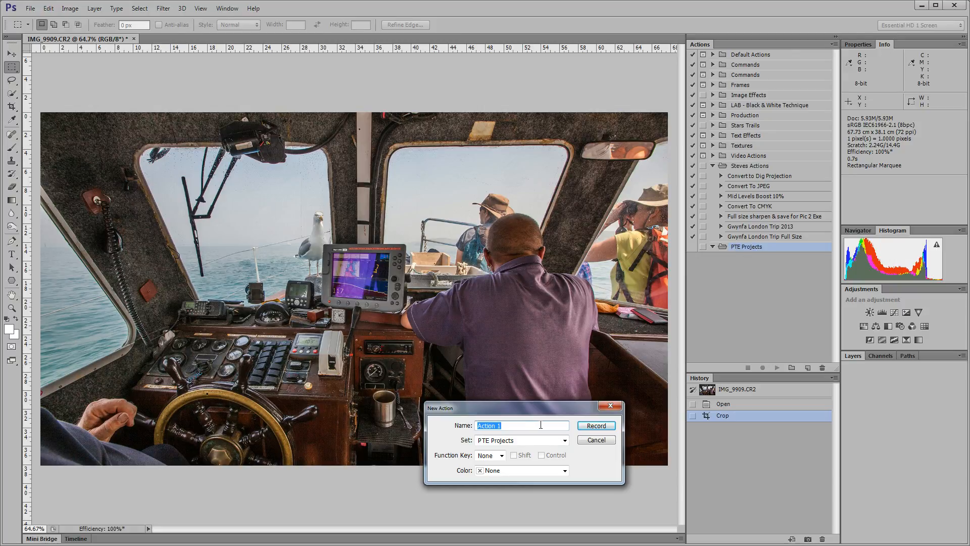
text(1920x1080px)
click(595, 427)
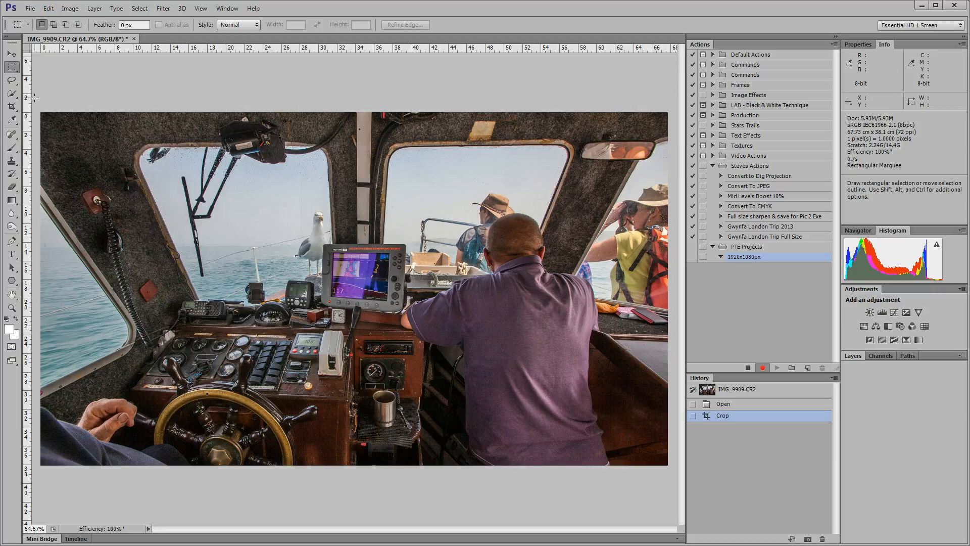
Select the entire photo with the Rectangular Marquee and open the Stroke settings for the selection.
drag(34, 98, 676, 480)
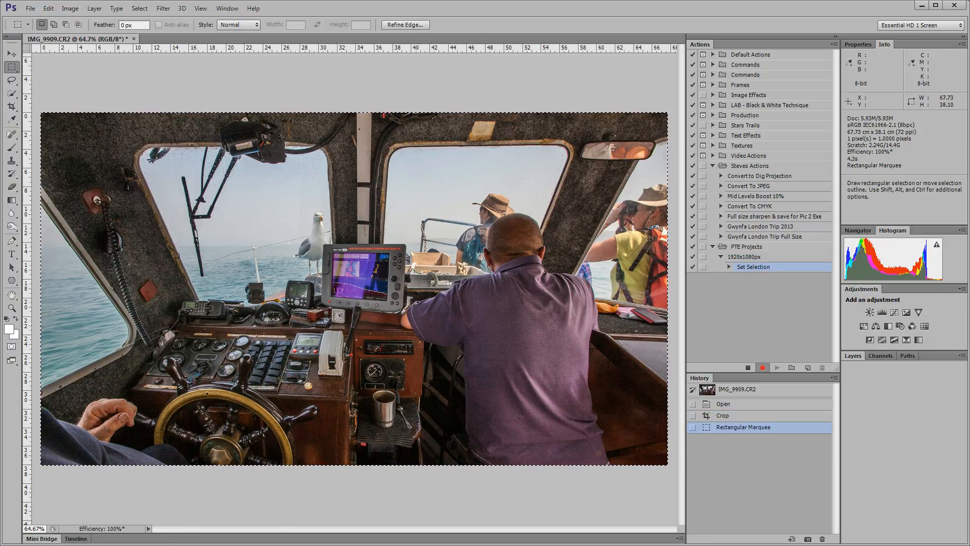
click(48, 8)
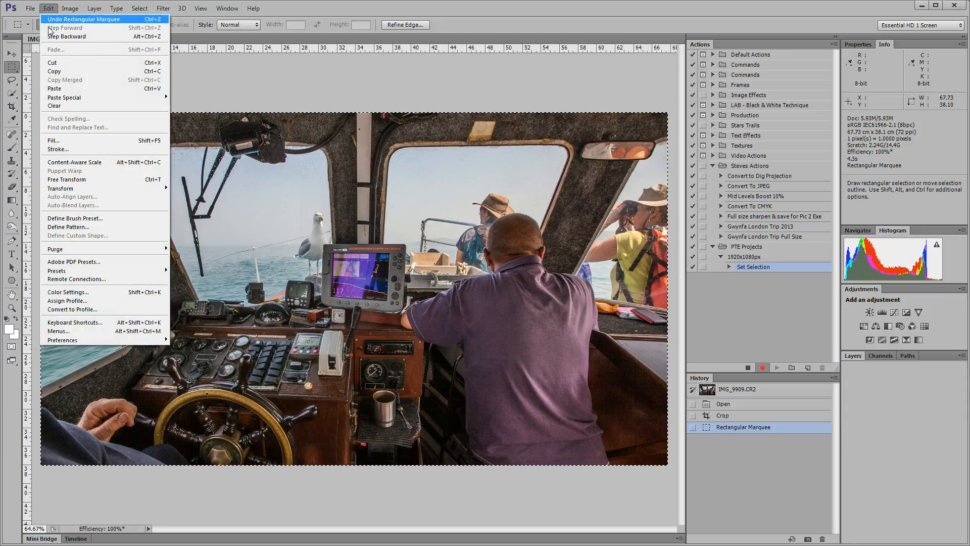
click(61, 149)
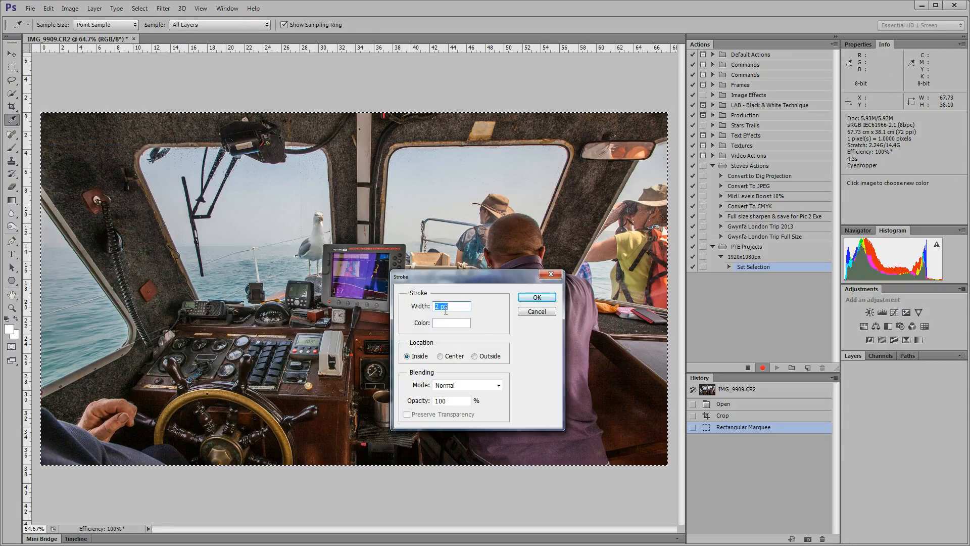
Try pure red as the stroke color and restore white in the color picker.
click(459, 322)
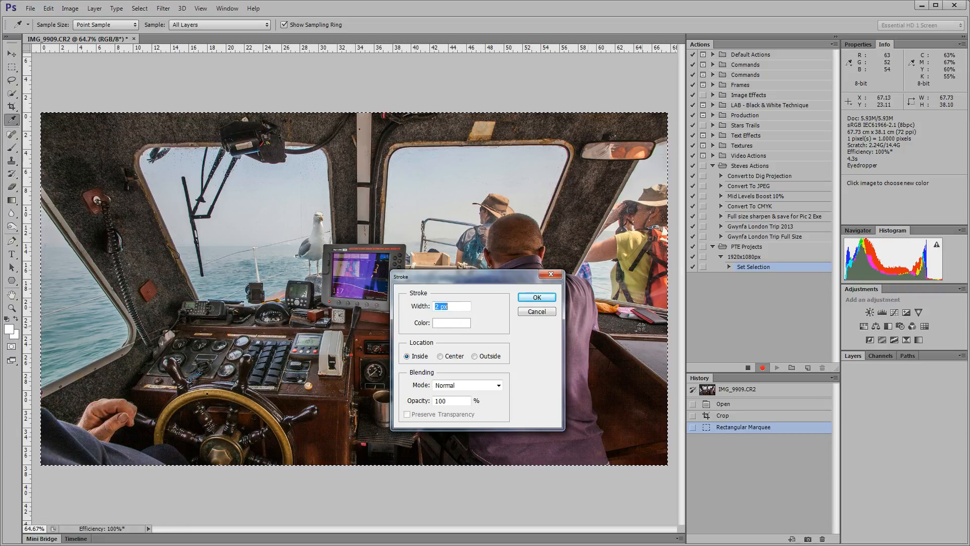
click(458, 323)
mouse_move(969, 177)
mouse_down()
mouse_move(412, 177)
mouse_move(195, 111)
mouse_move(222, 129)
mouse_up()
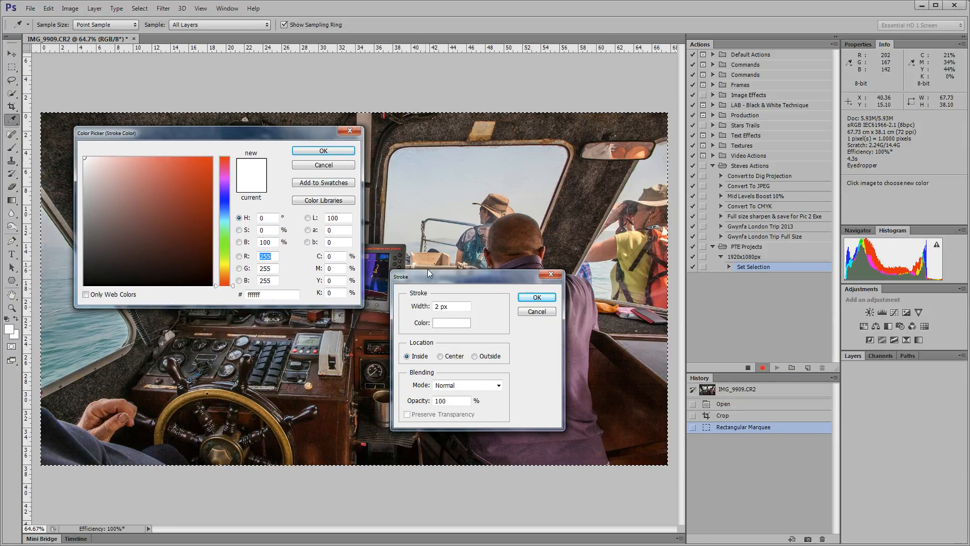
click(161, 204)
drag(161, 204, 212, 157)
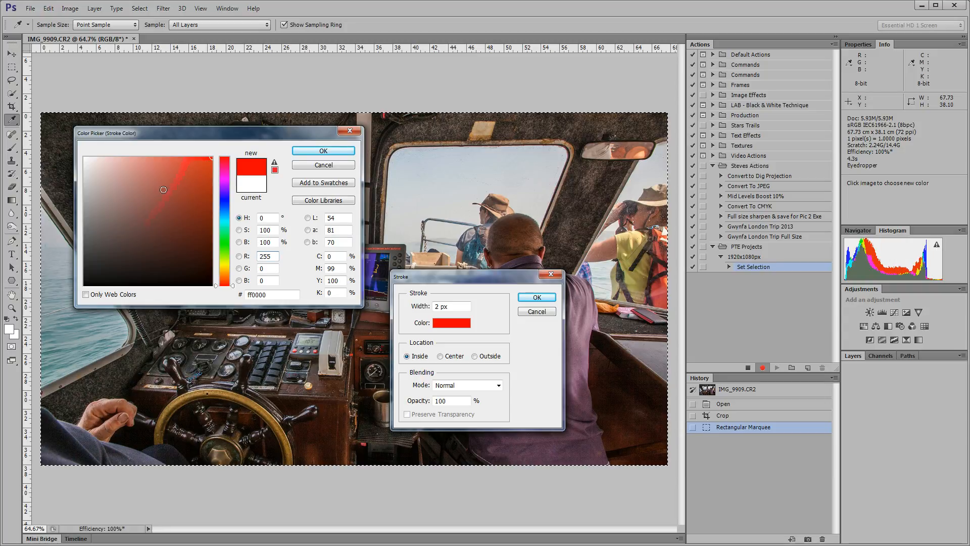
click(250, 180)
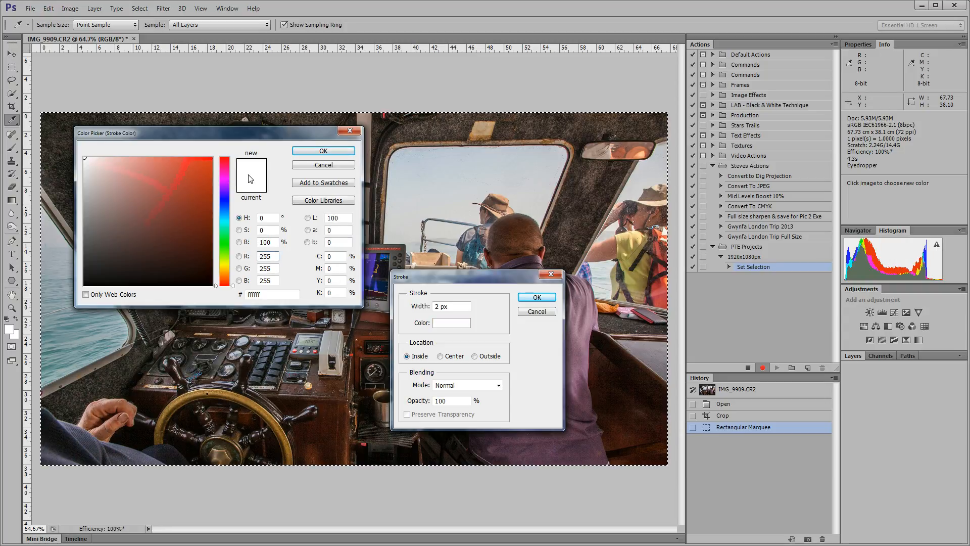
click(324, 150)
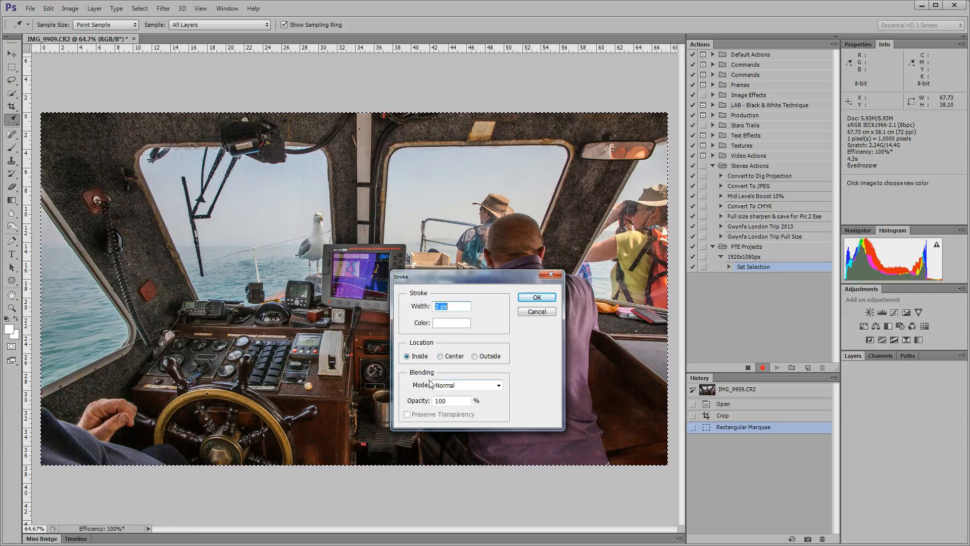
Apply the 2 px white inside stroke at 100% opacity around the photo and deselect.
click(536, 298)
key(m)
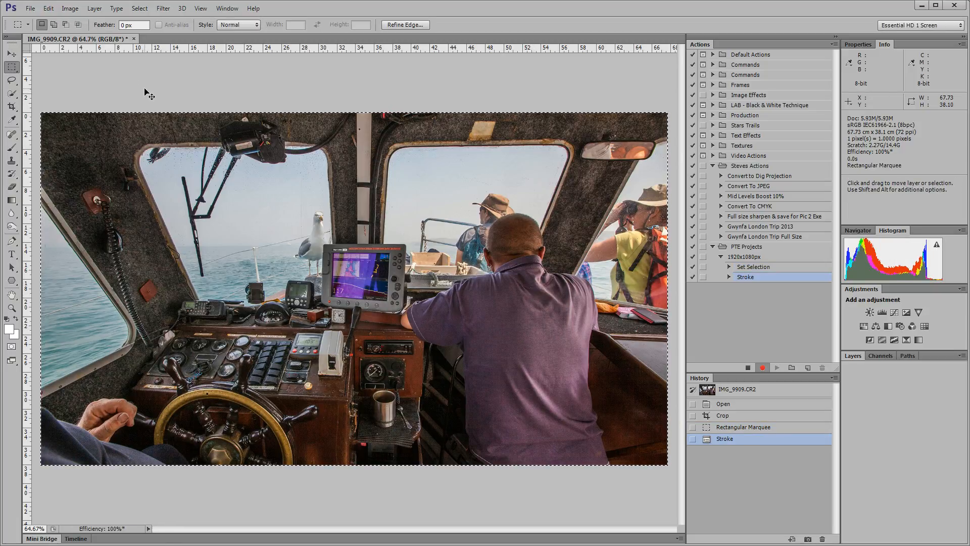
key(ctrl+d)
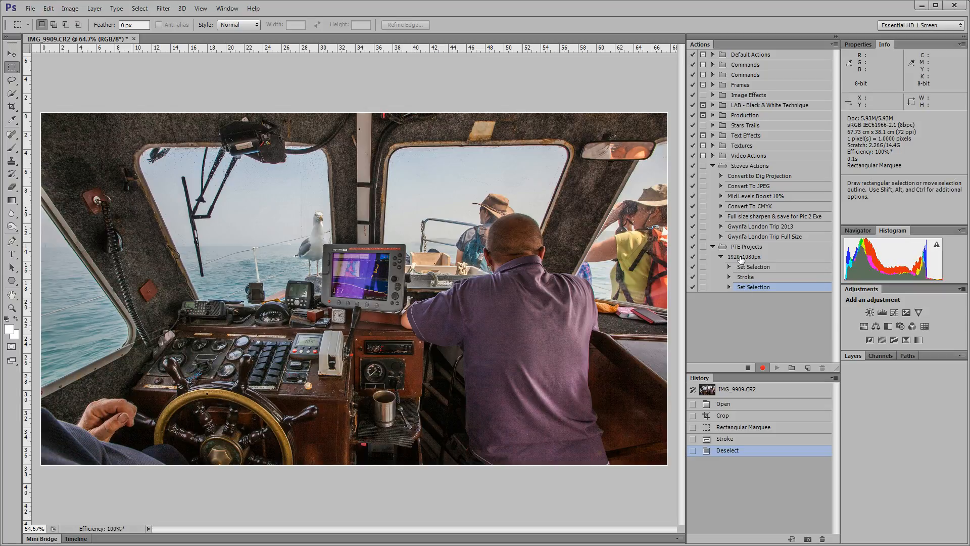
Sharpen the photo with Smart Sharpen at Amount 50%, Radius 0.6 px and Lens Blur removal, inspecting the bird and instruments in the preview.
click(162, 9)
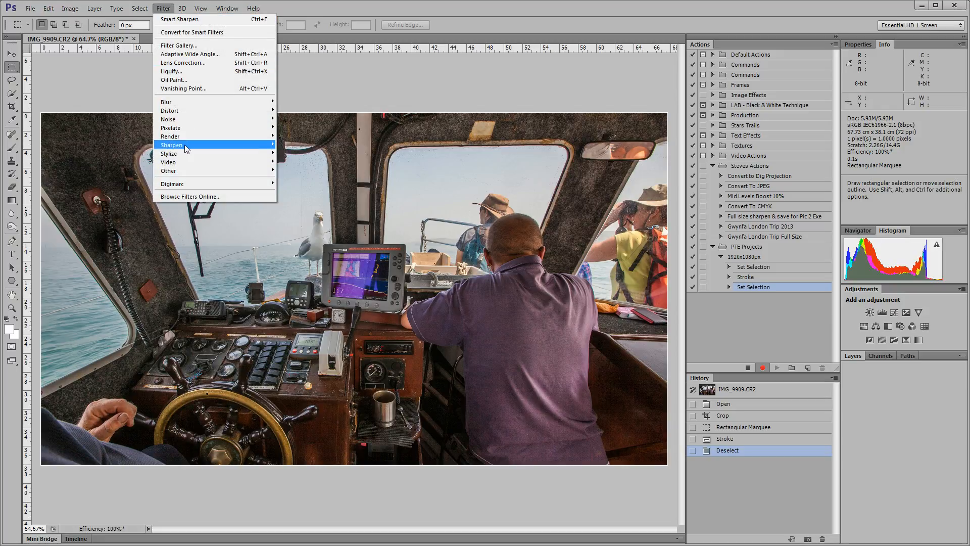
mouse_move(187, 145)
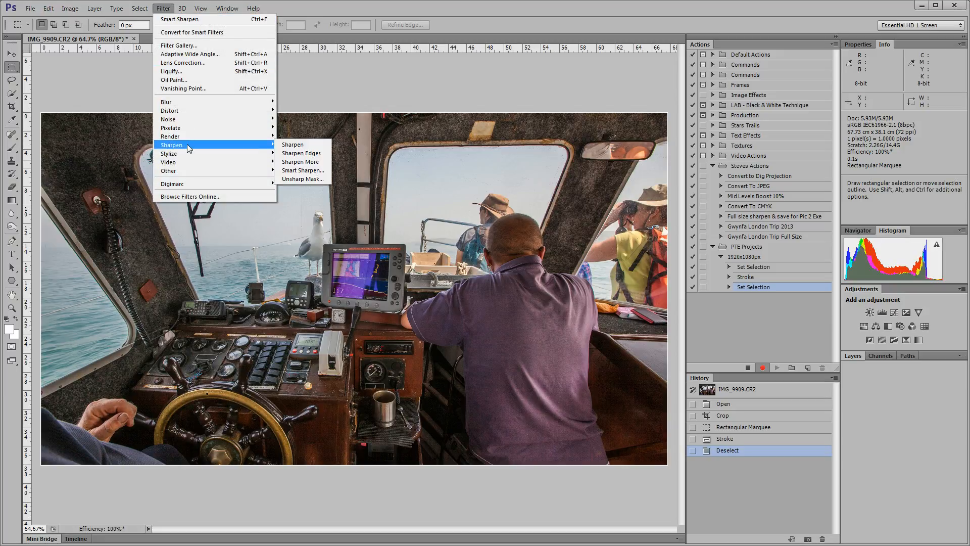
click(303, 171)
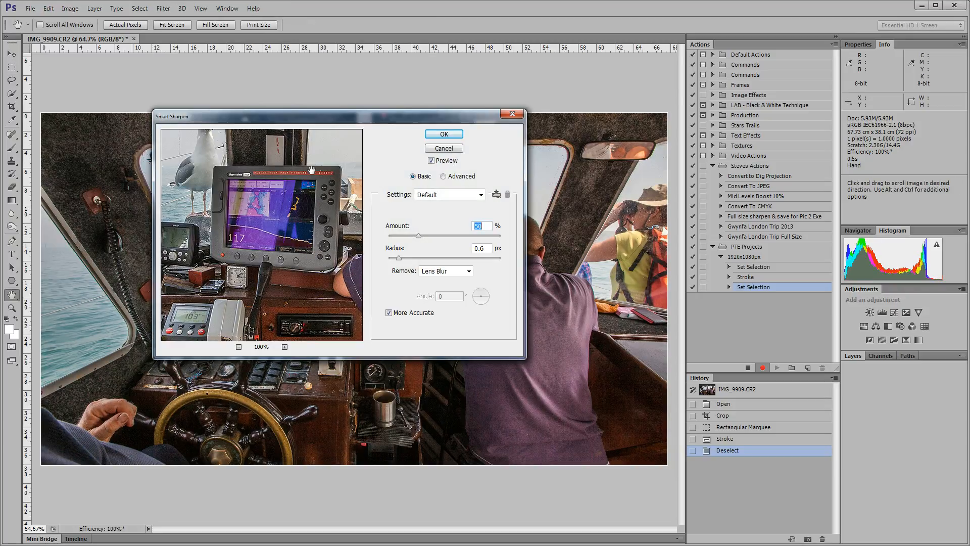
drag(247, 185, 273, 203)
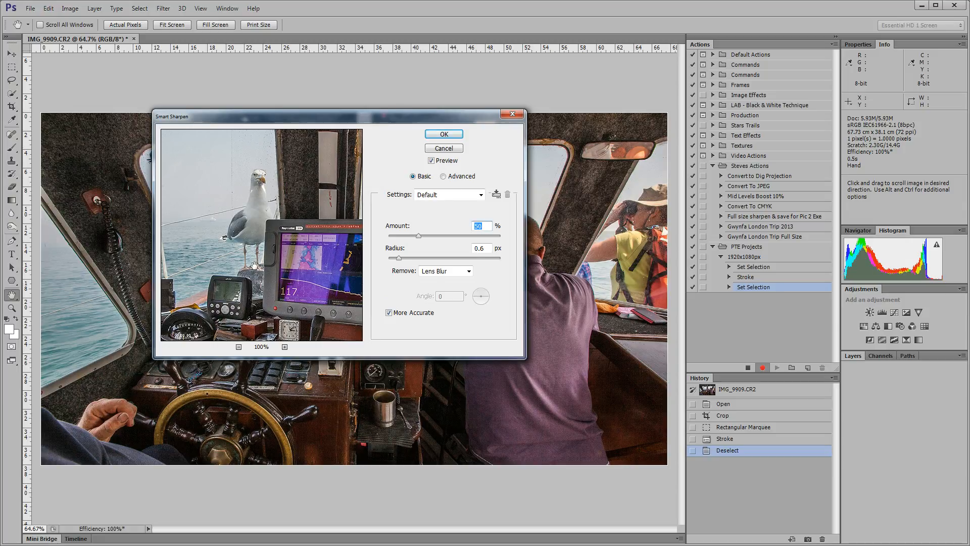
drag(259, 264, 289, 201)
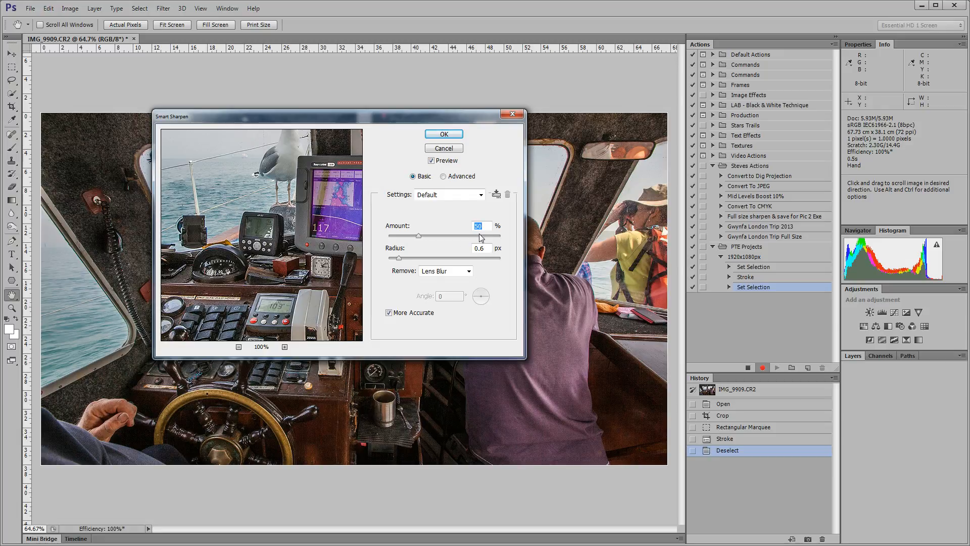
click(445, 134)
key(m)
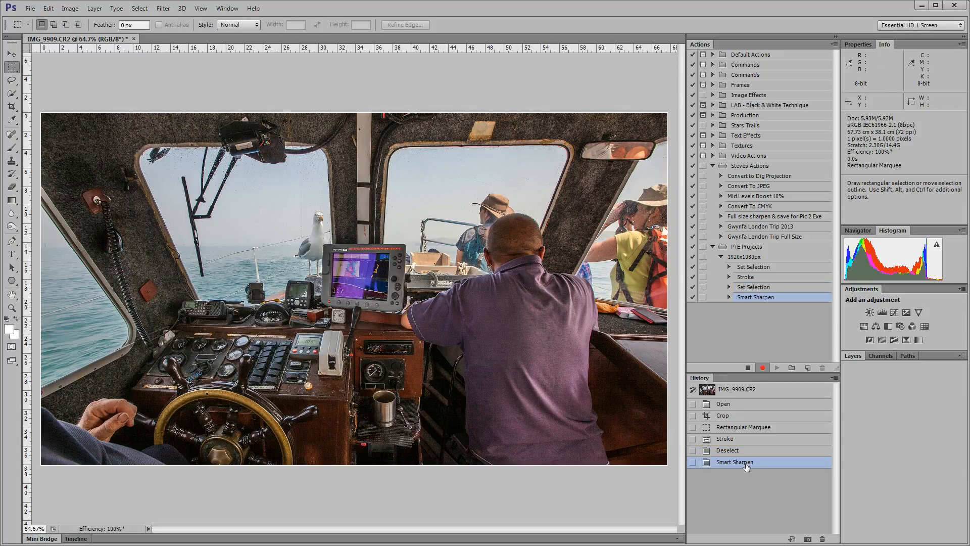
Save the photo as IMG_9909.jpg, JPEG quality 12, in D: 00 PicturesToExe Shows > Skomer Island > Pictures 1920x1080px.
click(31, 8)
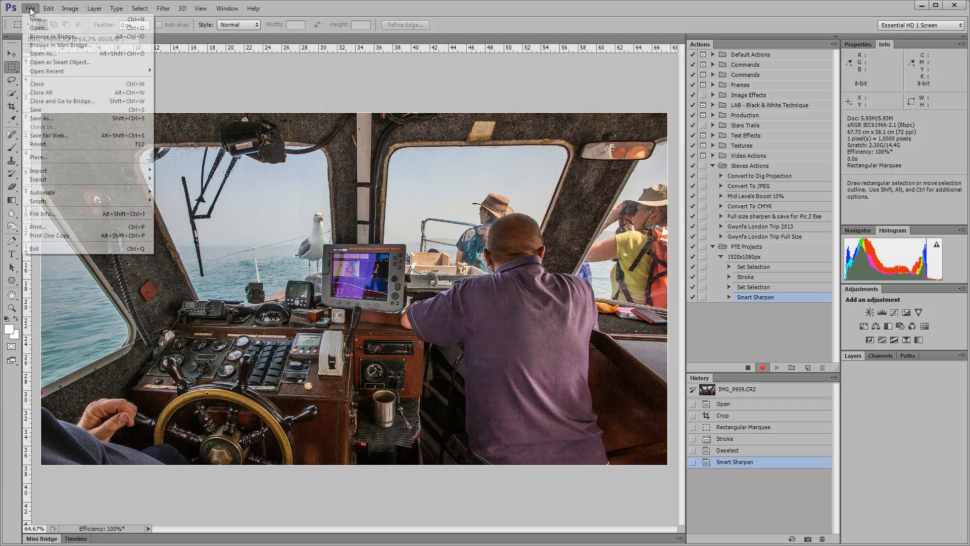
click(47, 119)
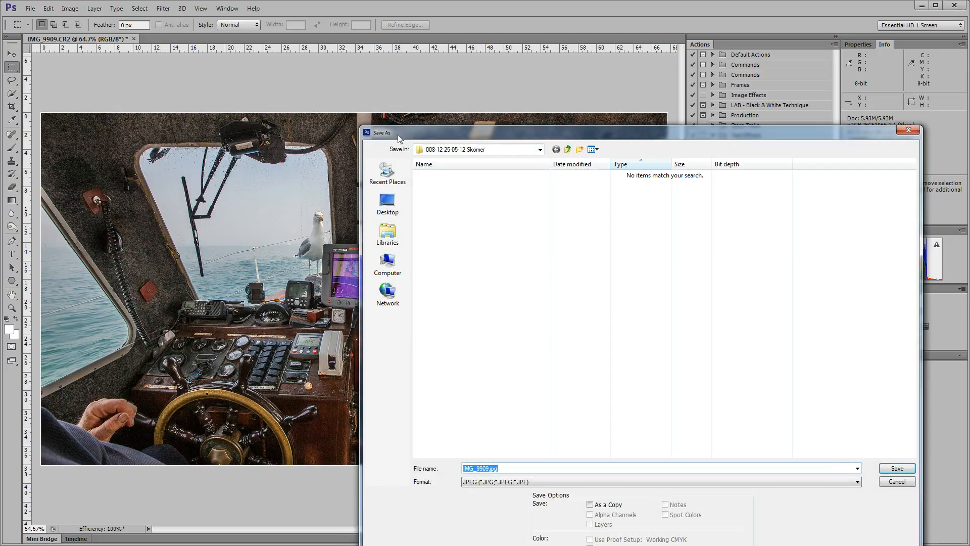
click(512, 151)
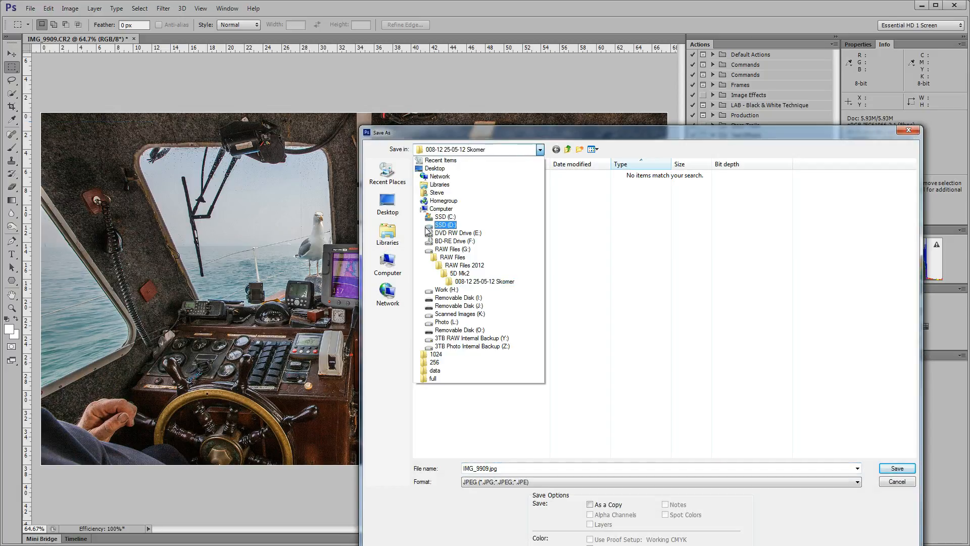
click(445, 225)
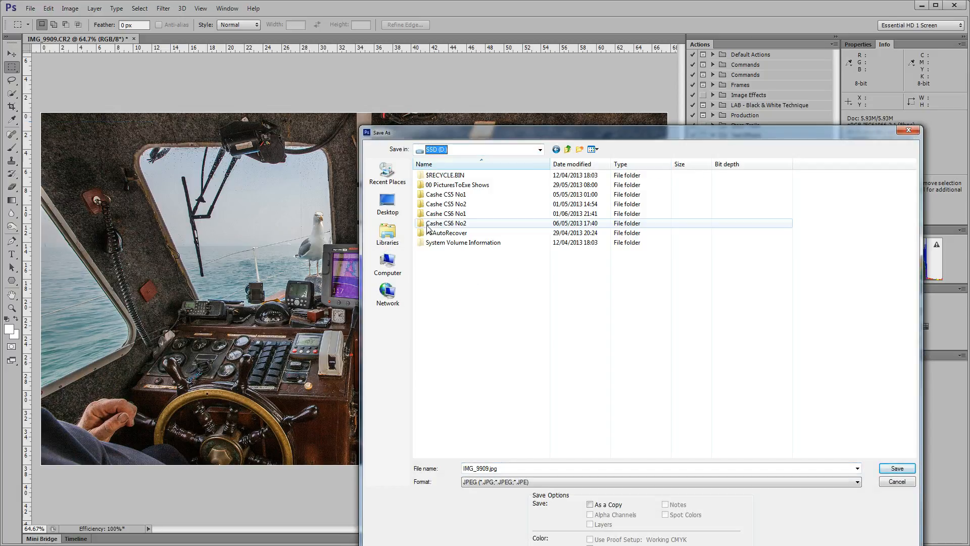
click(421, 186)
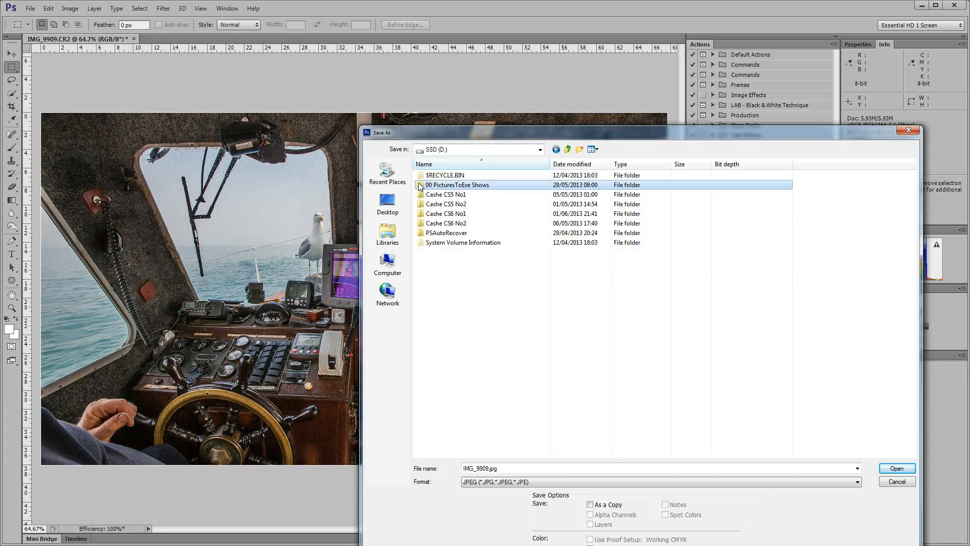
double_click(421, 186)
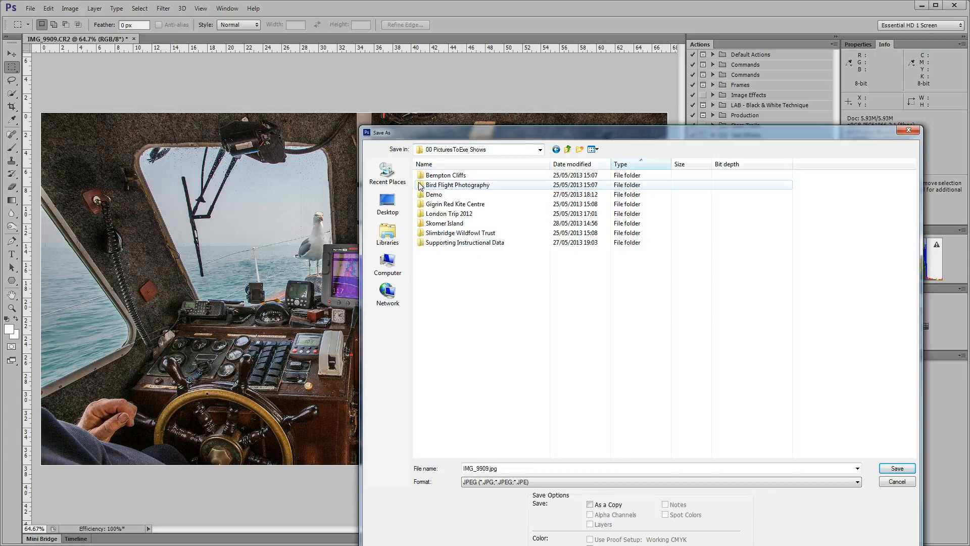
double_click(421, 224)
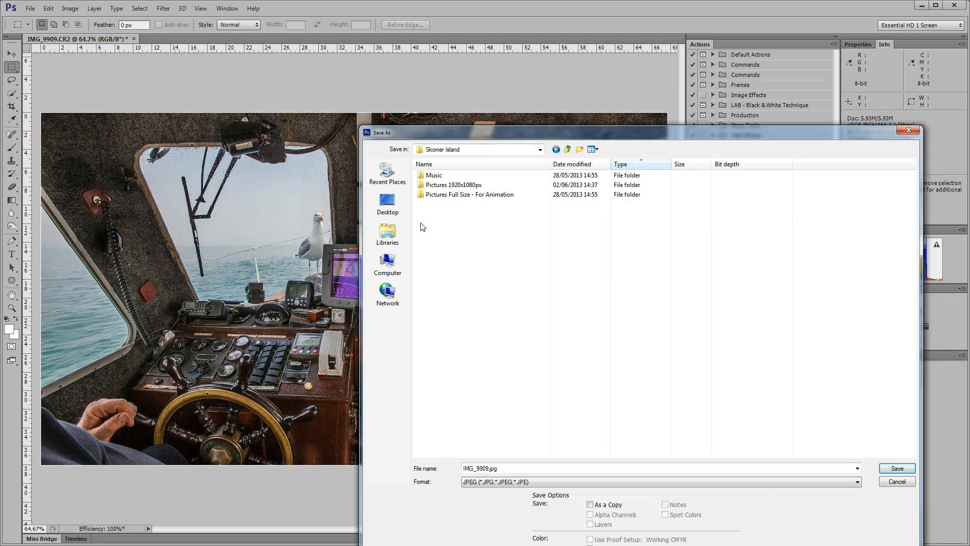
double_click(435, 186)
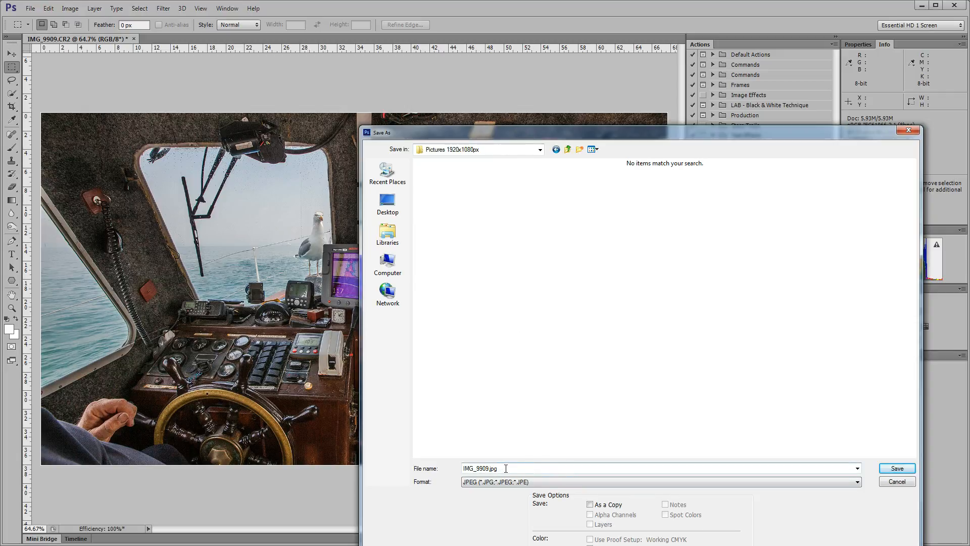
click(897, 469)
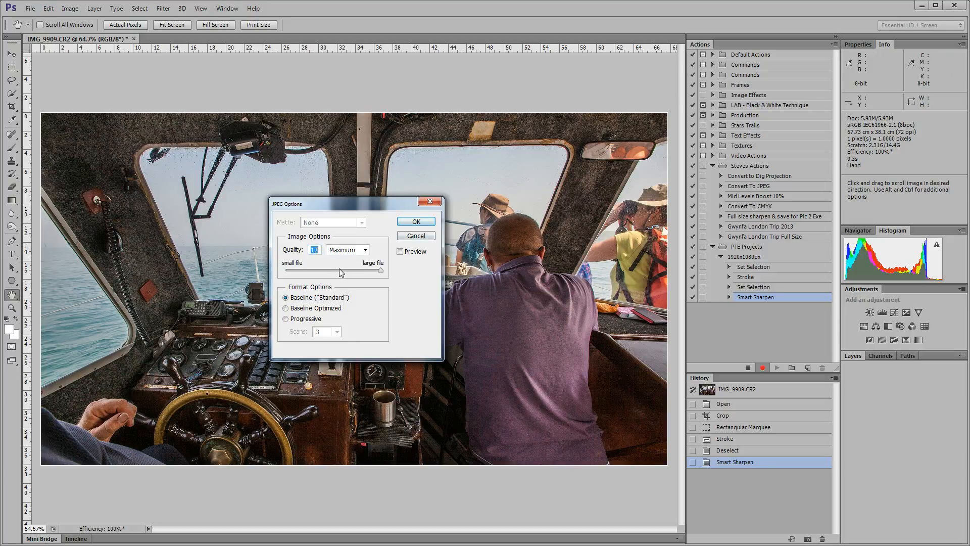
click(416, 221)
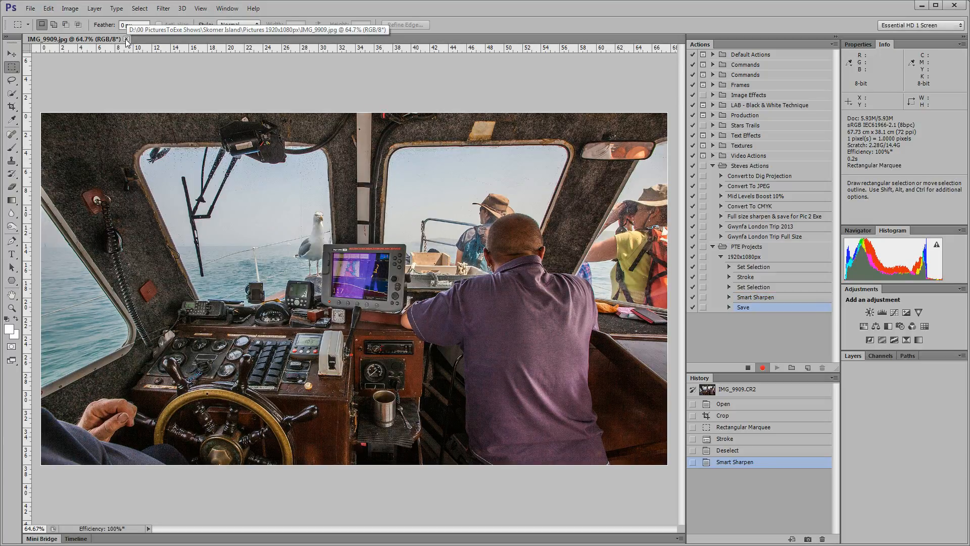
Close the saved photo and stop recording the 1920x1080px action.
click(126, 40)
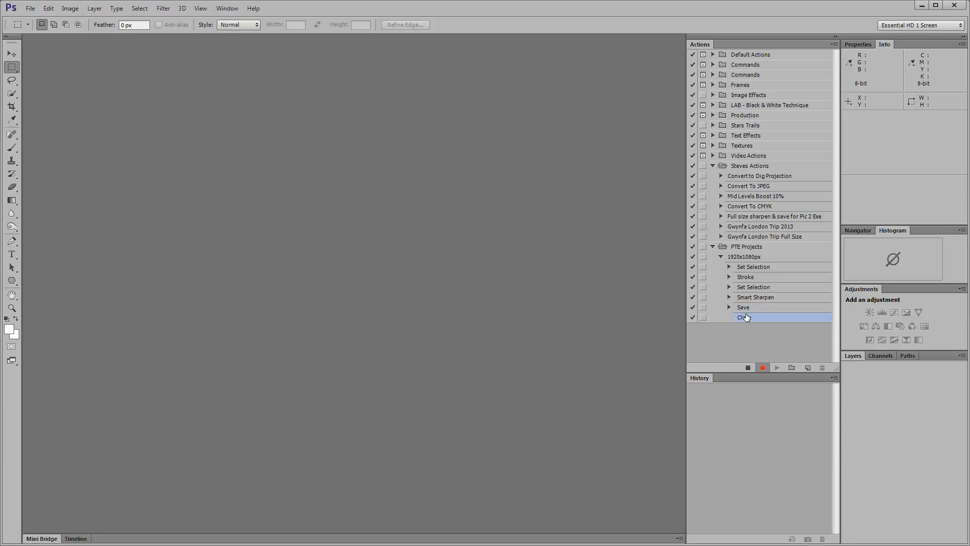
click(748, 368)
Switch to Bridge and open IMG_9906.CR2 and IMG_9908.CR2 together through Camera Raw into Photoshop.
key(alt+Tab)
click(318, 210)
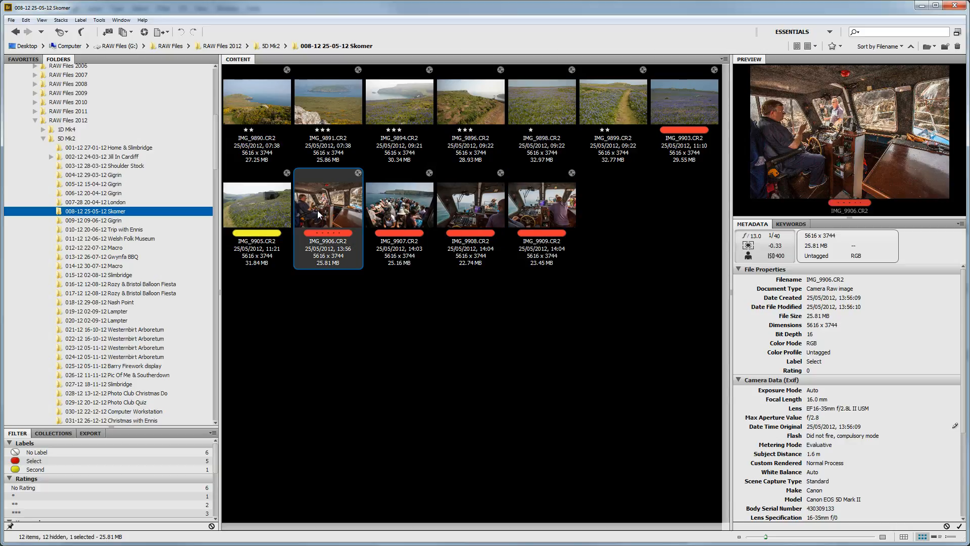
ctrl+click(475, 204)
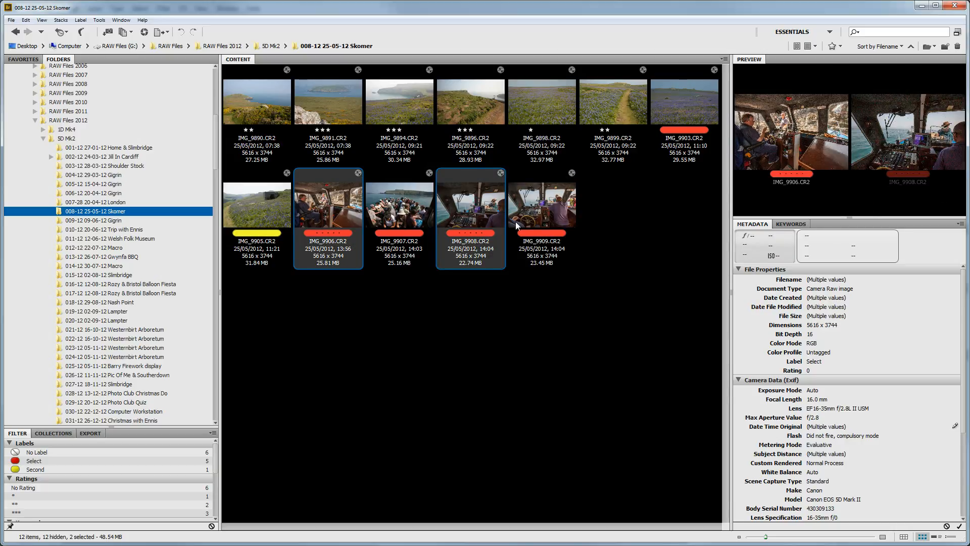
double_click(477, 201)
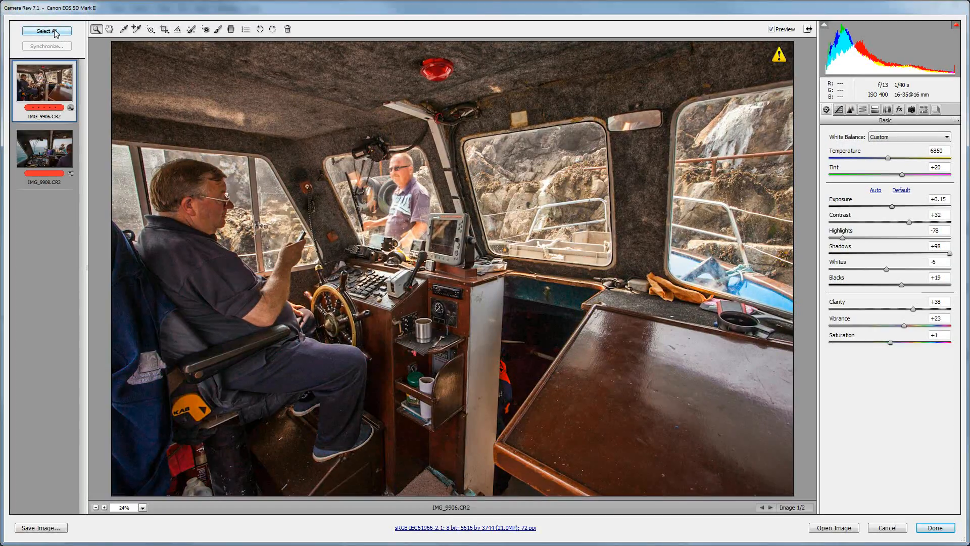
click(57, 32)
click(834, 528)
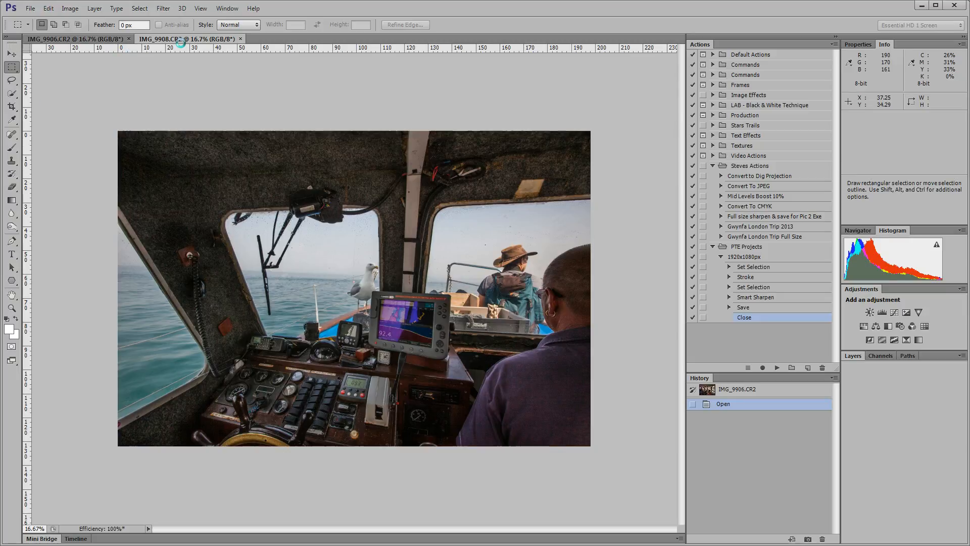
Crop IMG_9908 slightly tighter to 1920 x 1080 px and play the 1920x1080px action on it.
click(11, 107)
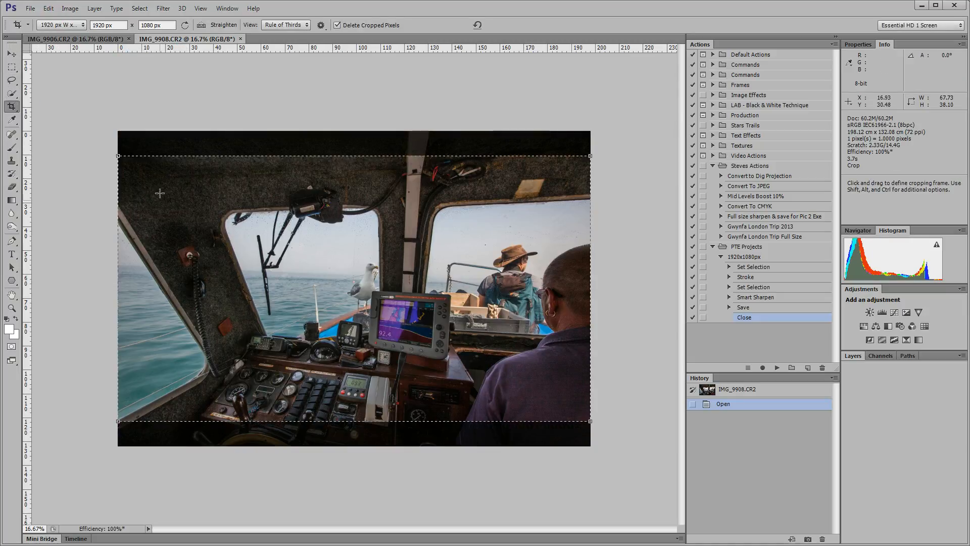
drag(591, 157, 574, 172)
drag(503, 213, 516, 219)
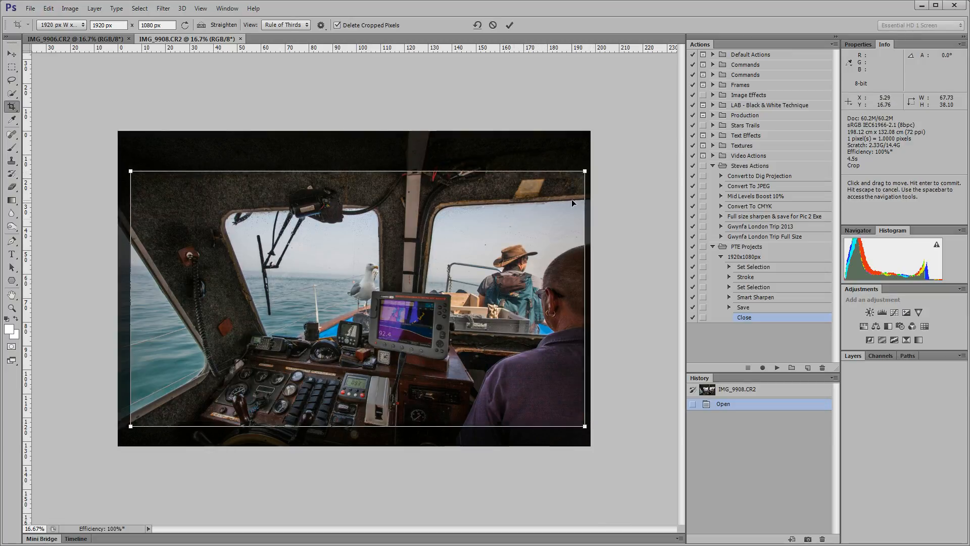
key(Return)
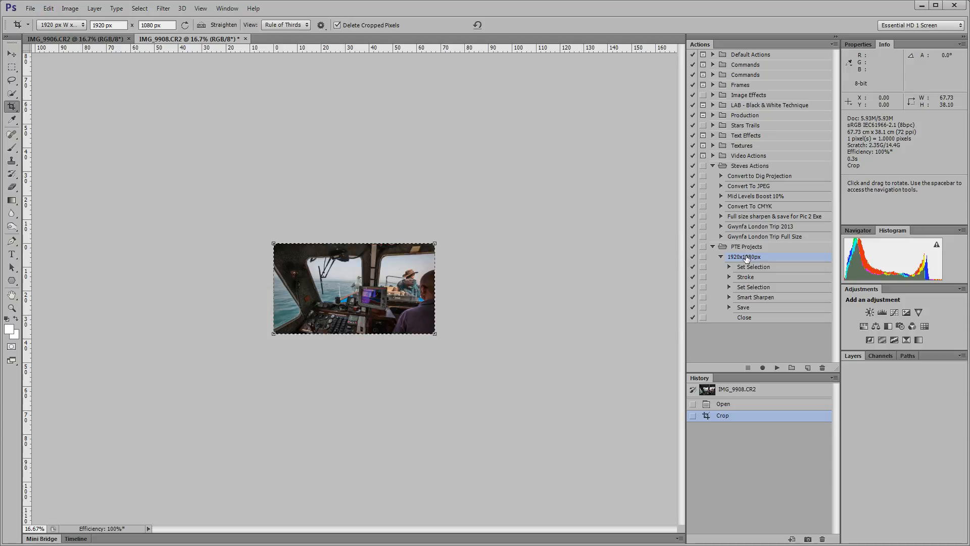
click(778, 368)
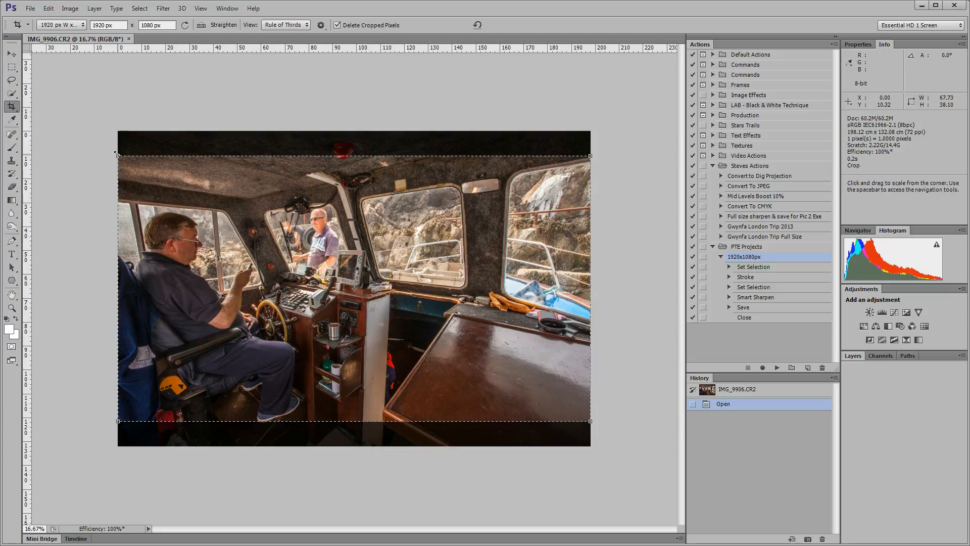
Crop IMG_9906 slightly tighter to 1920 x 1080 px and run the 1920x1080px action on it.
drag(118, 156, 124, 162)
drag(166, 198, 159, 201)
key(Return)
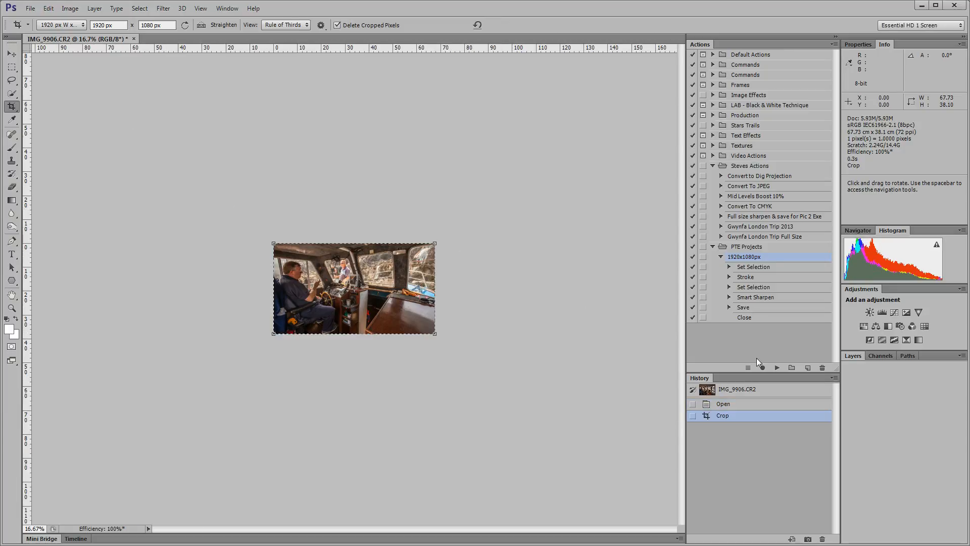
click(777, 368)
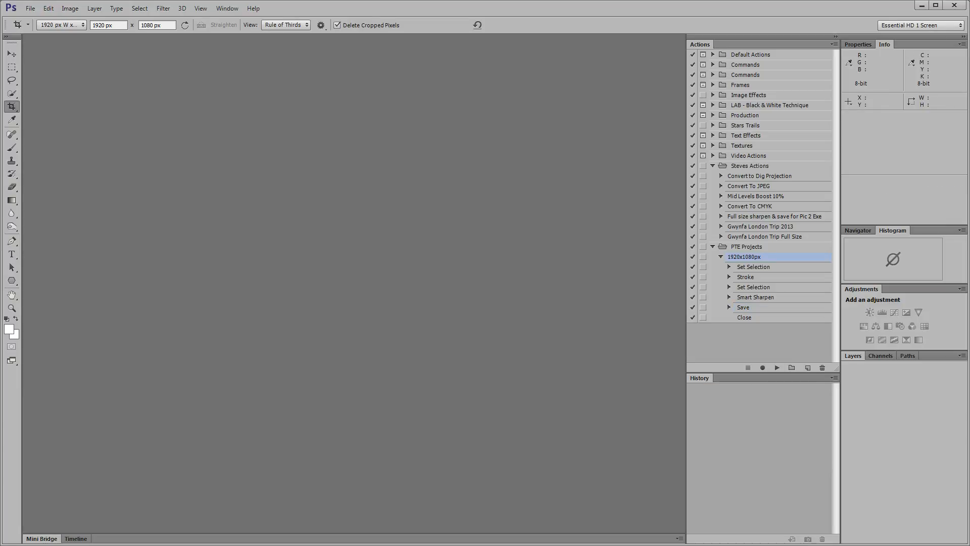
Switch to Windows Explorer, preview each saved JPEG in the Pictures 1920x1080px folder and widen the file list to check the Dimensions and Bit depth columns.
key(alt+Tab)
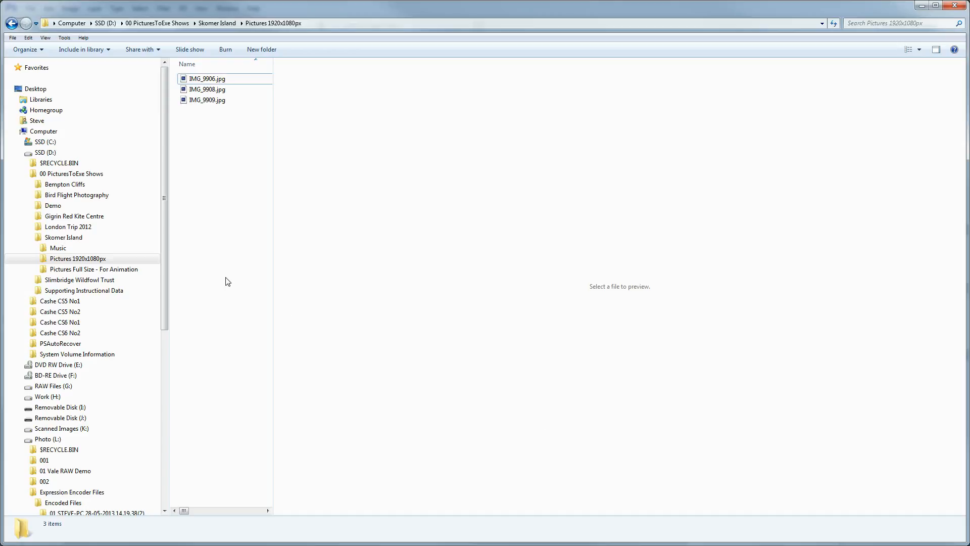
click(47, 260)
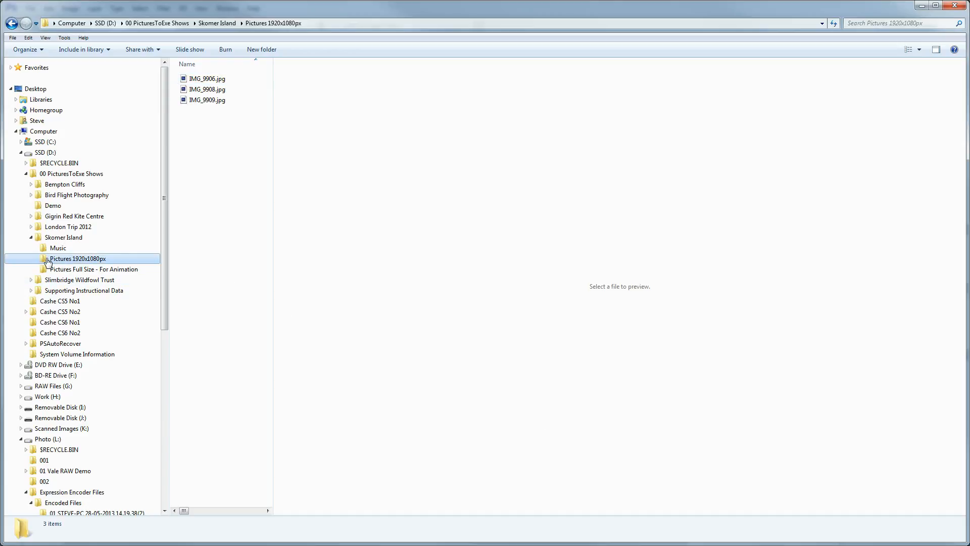
click(200, 79)
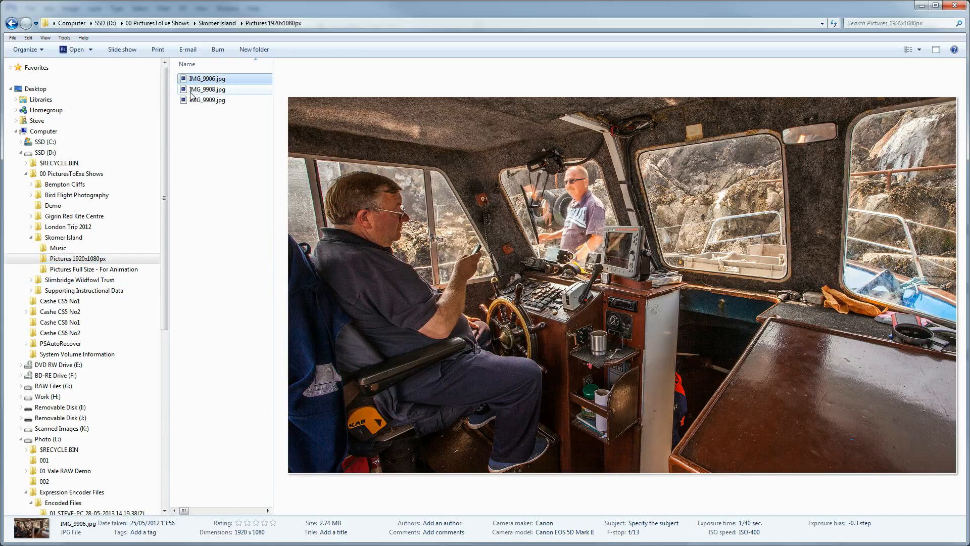
click(192, 91)
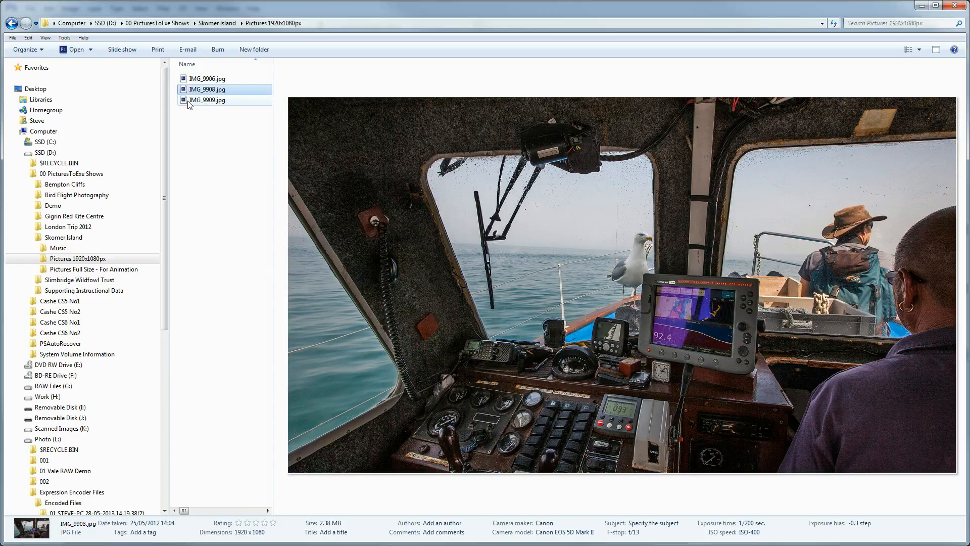
click(188, 101)
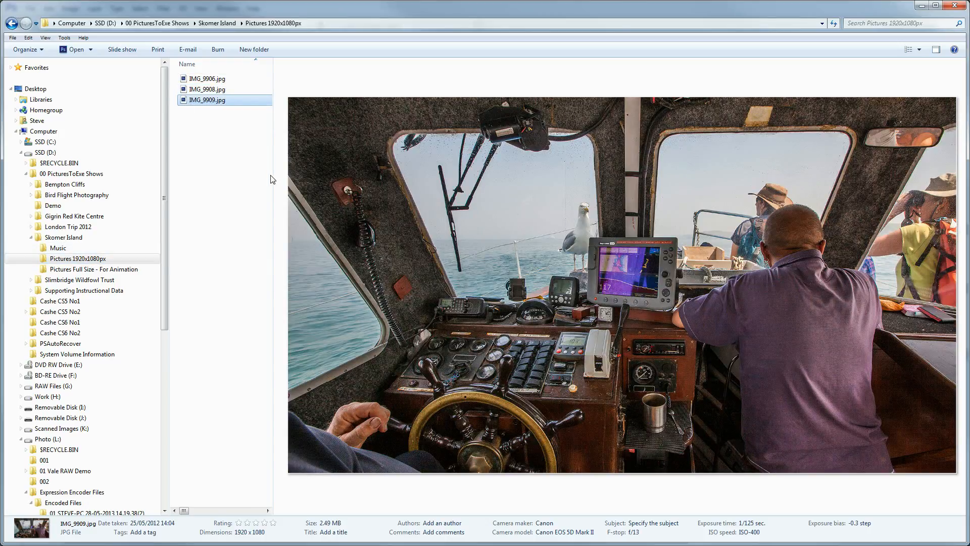
drag(274, 174, 652, 215)
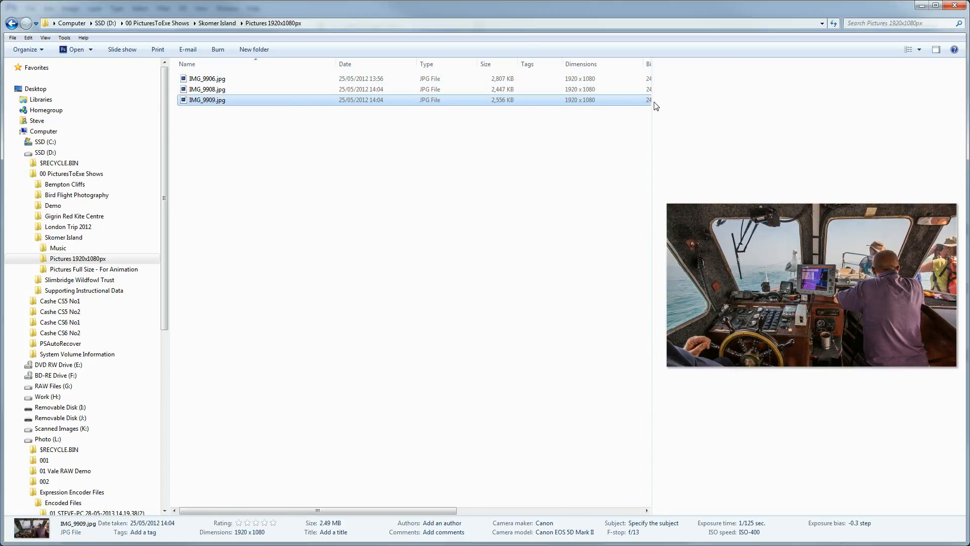
drag(653, 103, 670, 101)
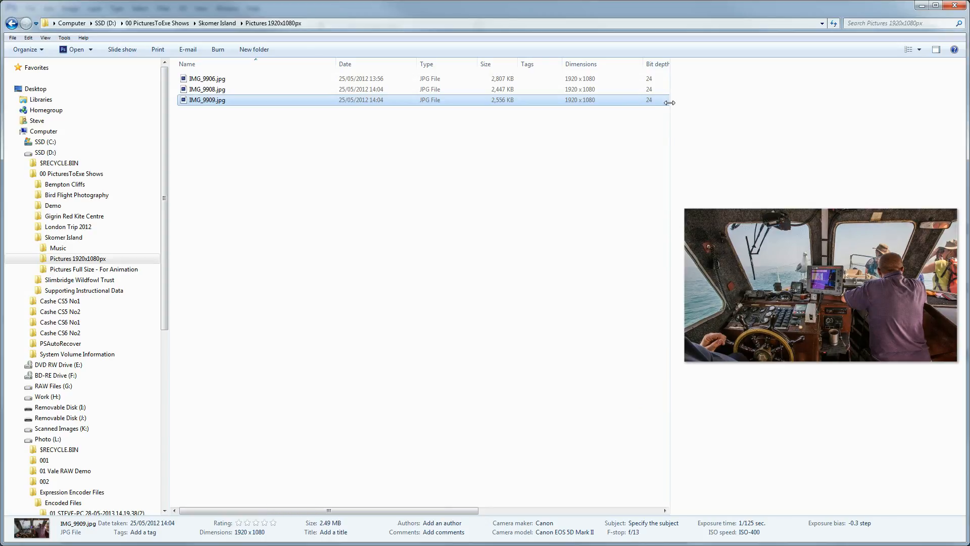